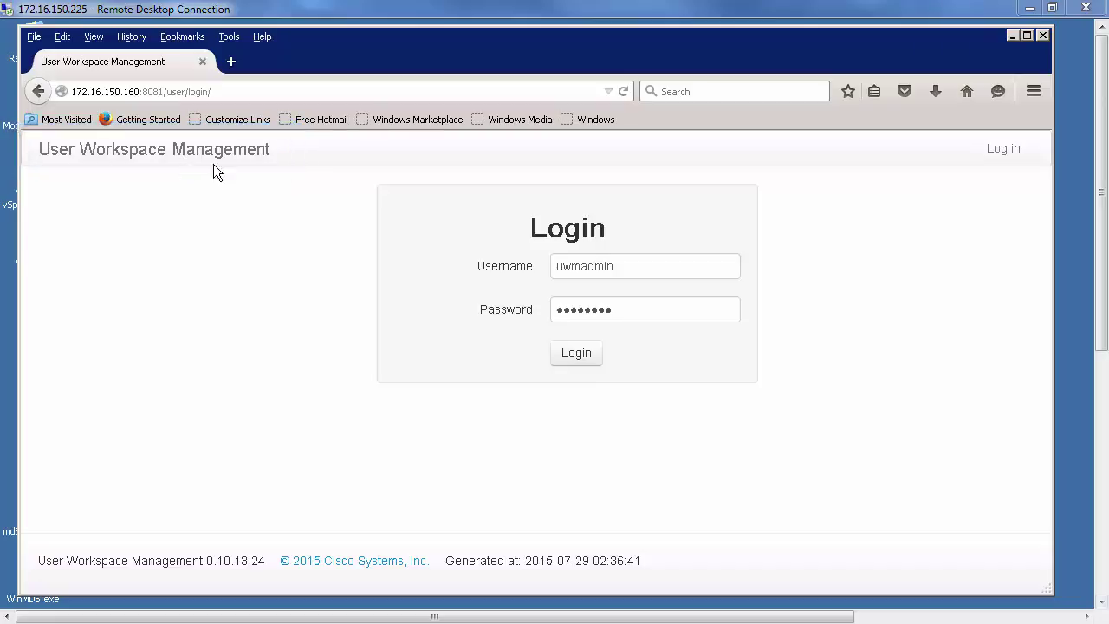
left_click(576, 353)
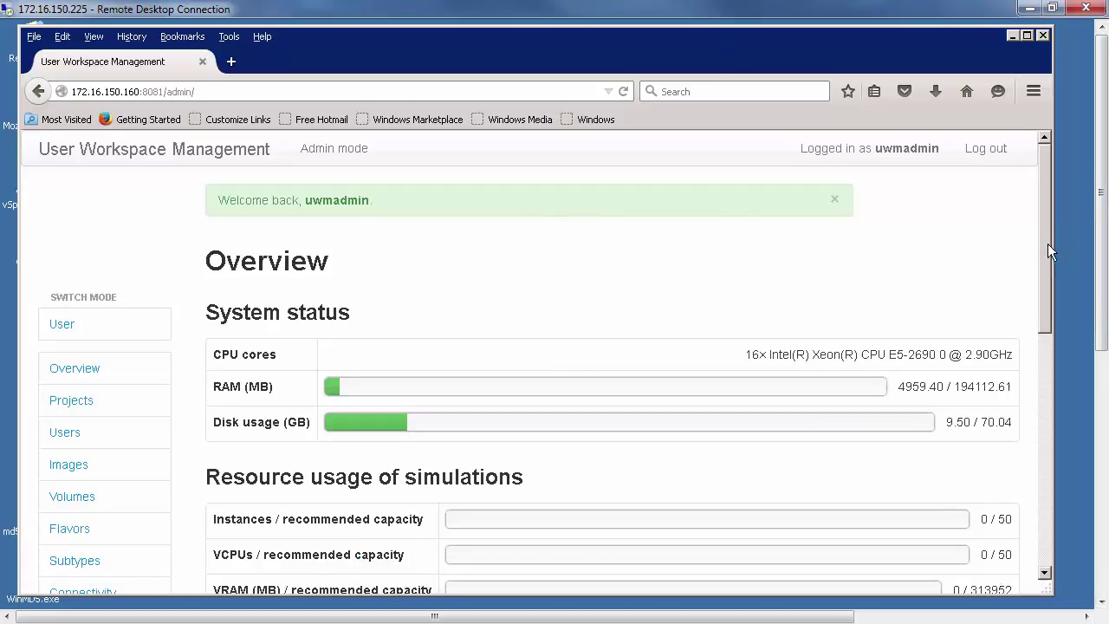
scroll(780, 330, "down", 2)
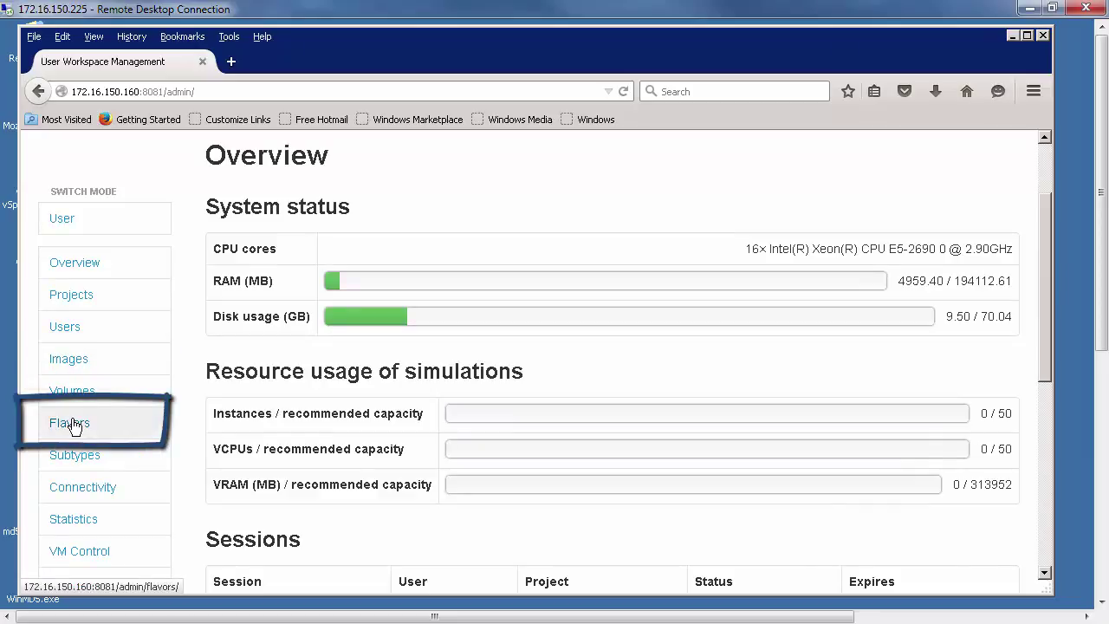
- From the Images list, add a new shared VM image with subtype NX-OSv
left_click(76, 358)
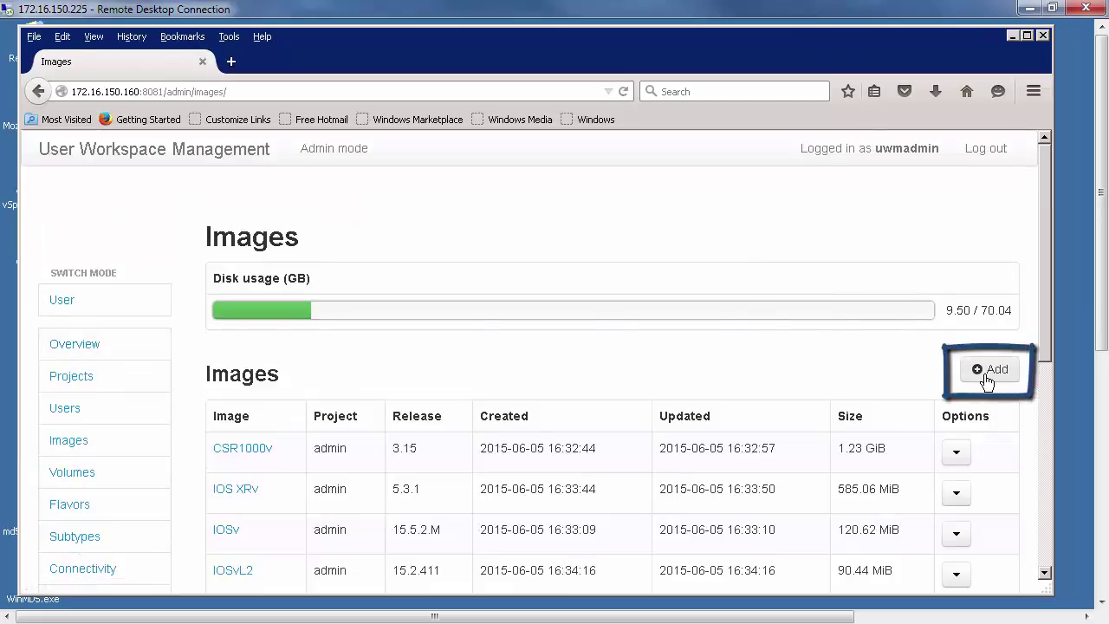
left_click(986, 375)
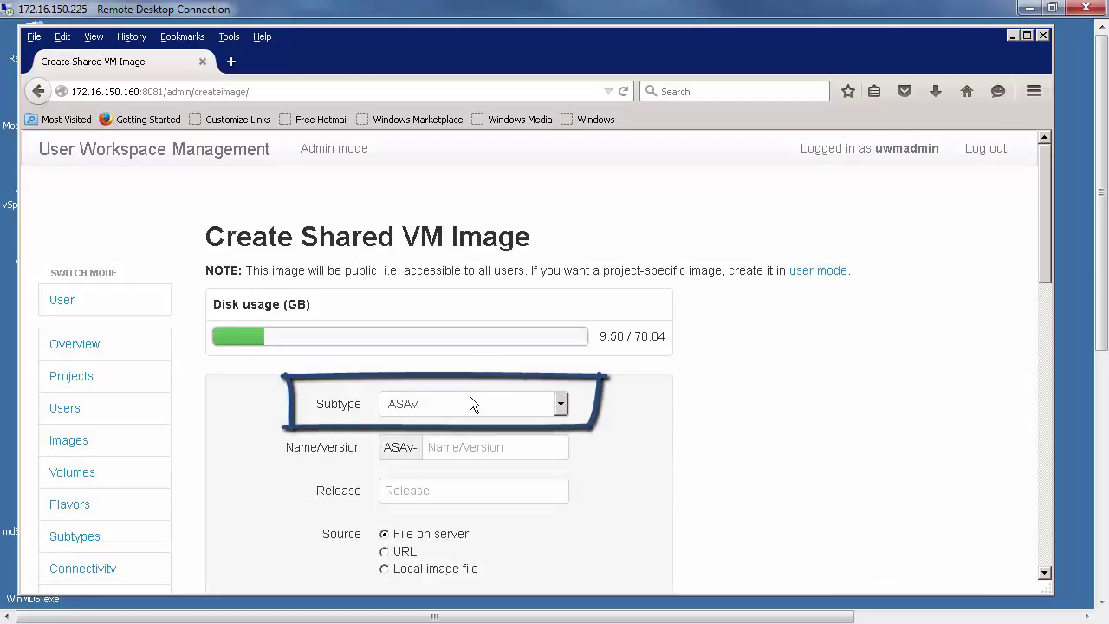
left_click(562, 405)
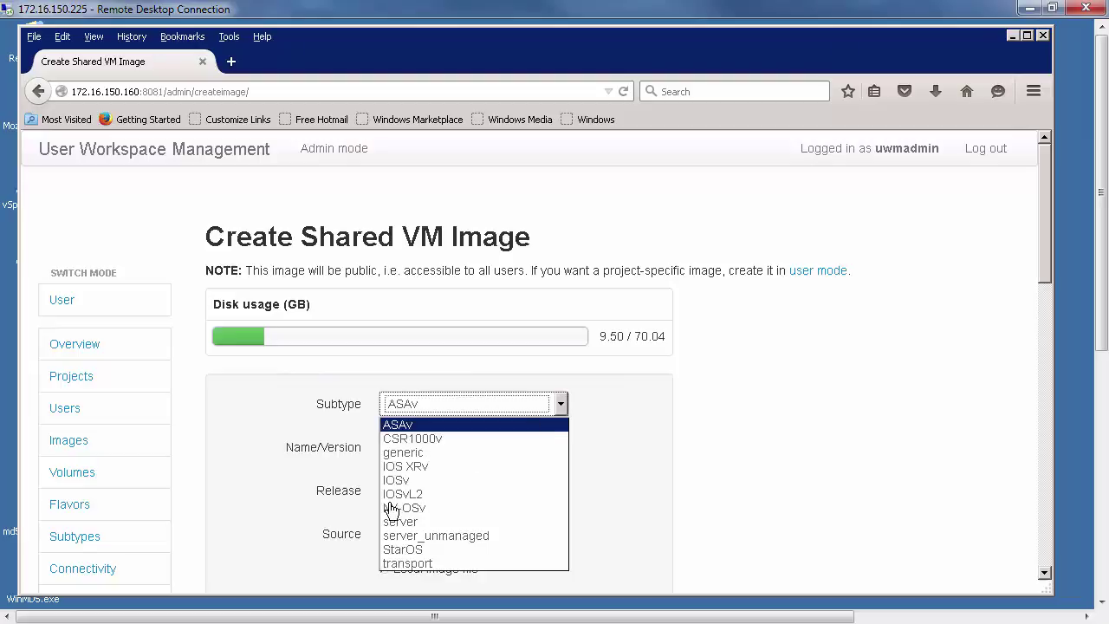
left_click(396, 508)
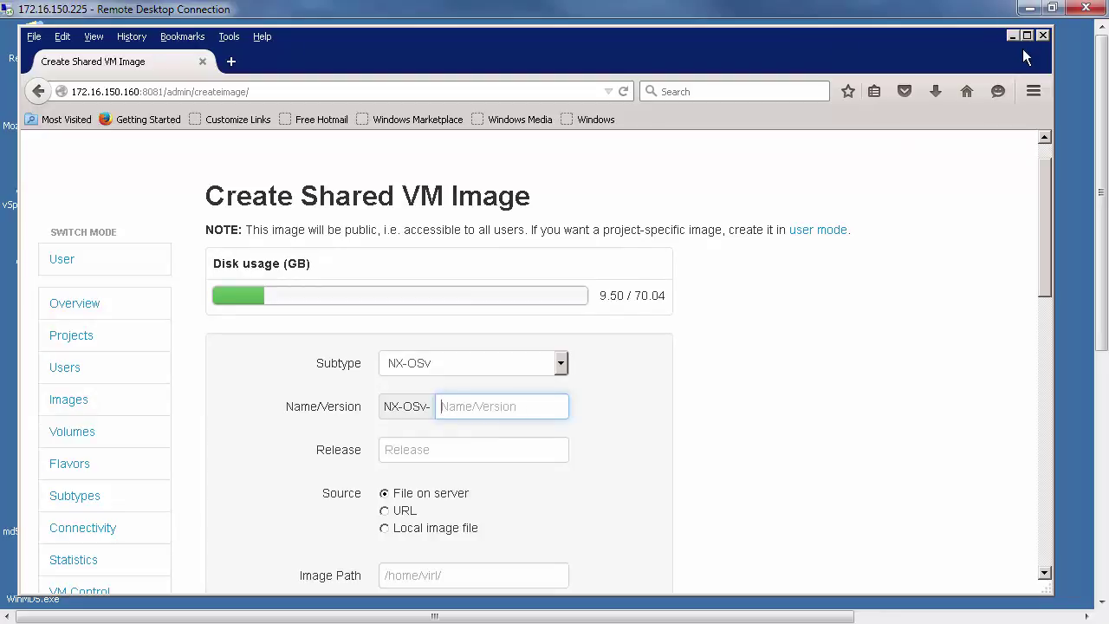
left_click_drag(936, 34, 988, 355)
left_click(410, 44)
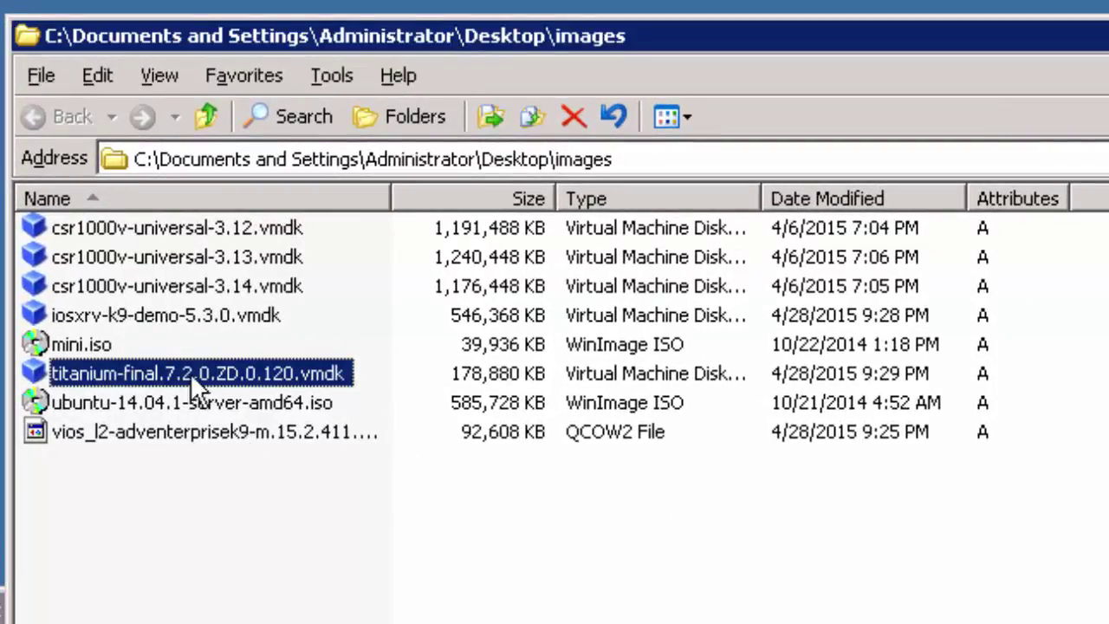
mouse_move(171, 382)
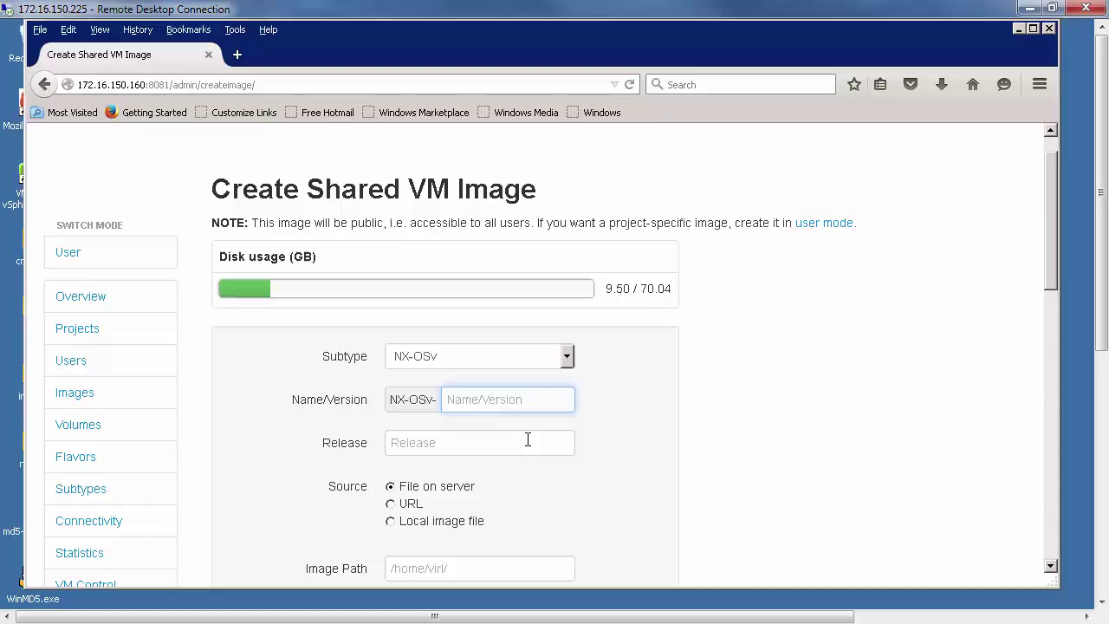
- Enter version 7.2.0 and release 120 for the NX-OSv image
type("7")
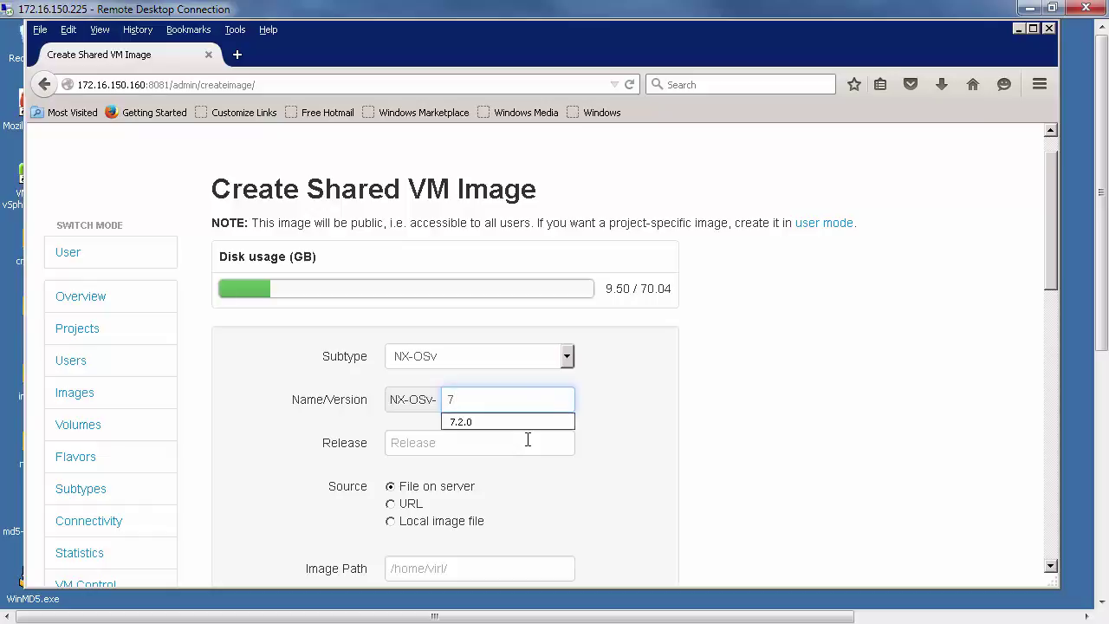
type(".2")
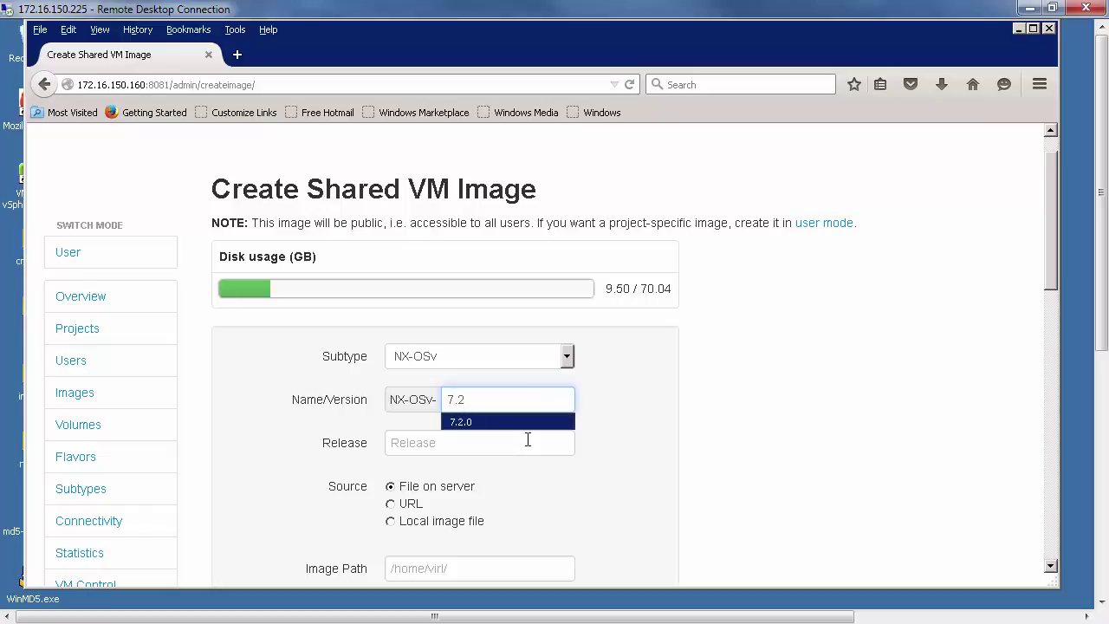
type(".0")
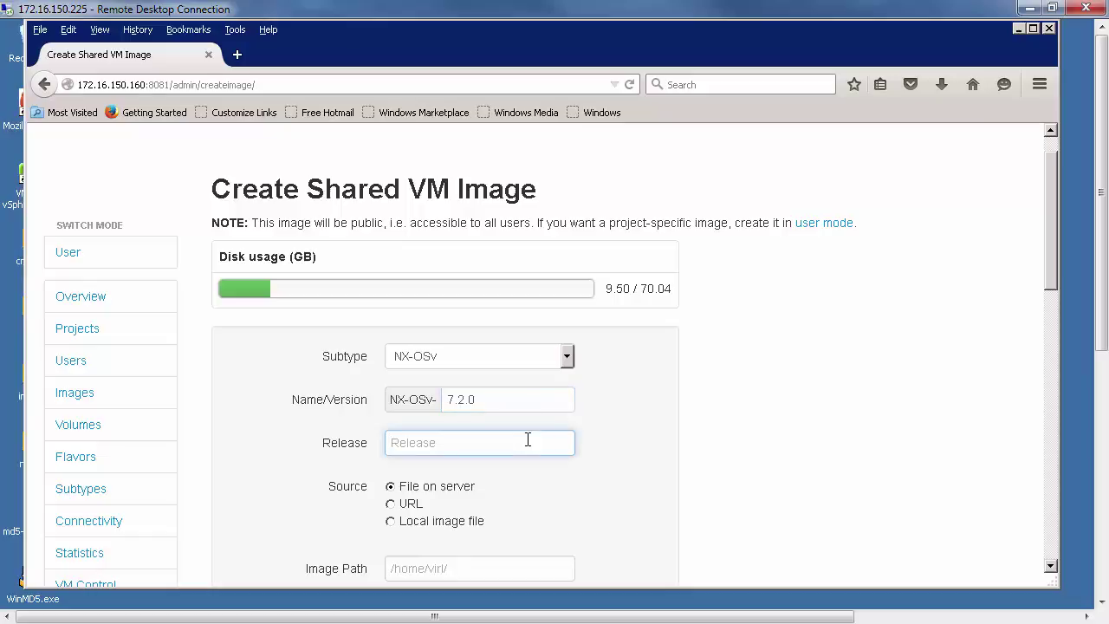
type("120")
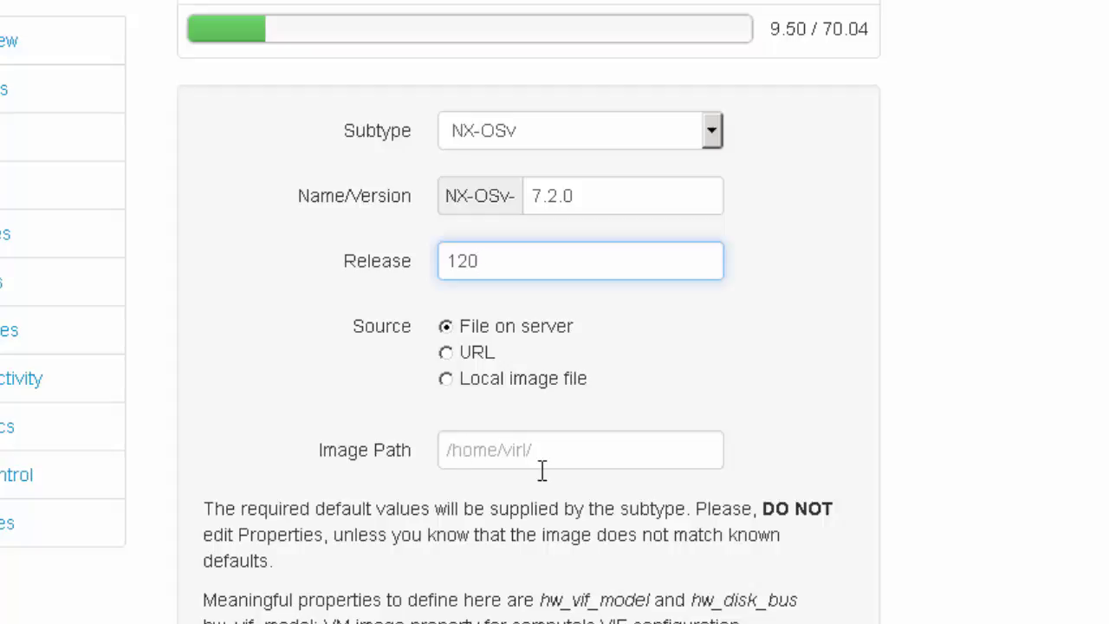
- Use the local file titanium-final.7.2.0.ZD.0.120.vmdk as the NX-OSv image source
left_click(445, 353)
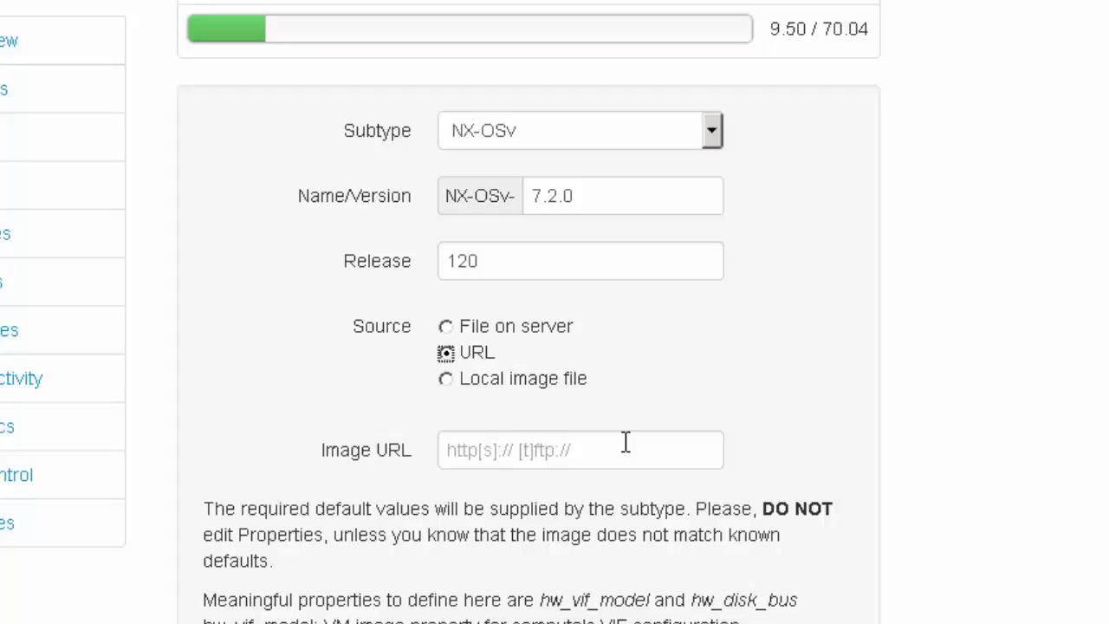
left_click(445, 383)
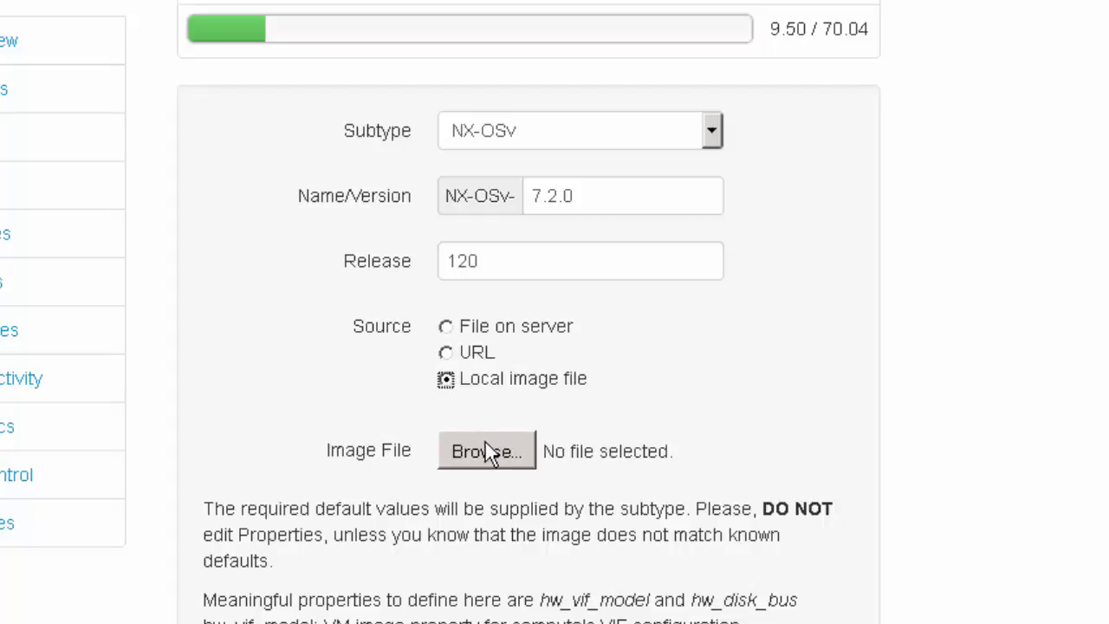
left_click(491, 464)
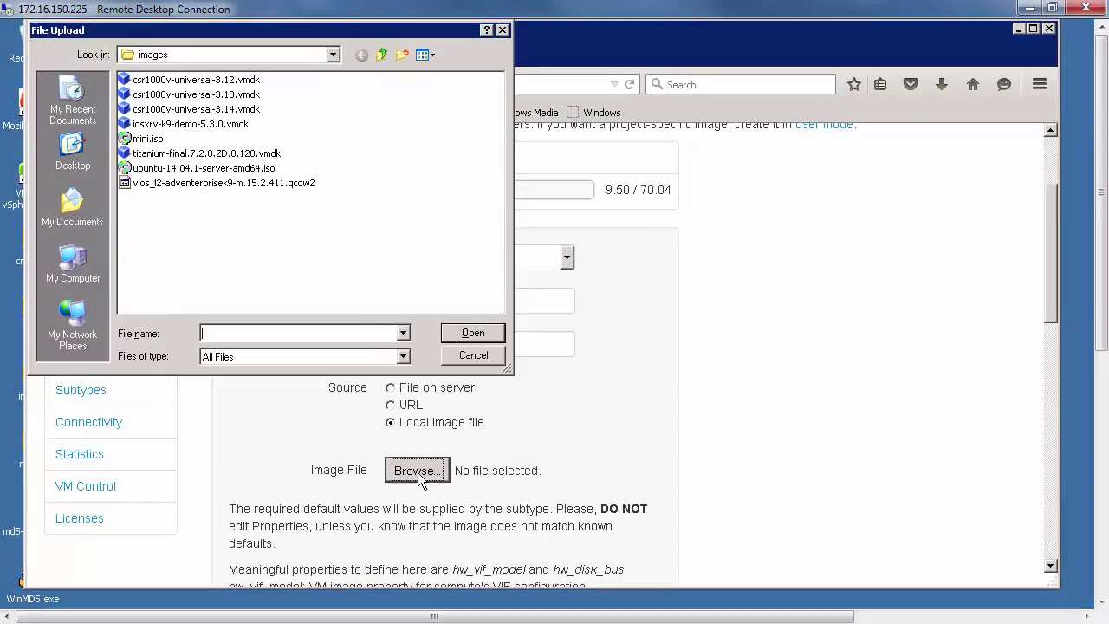
double_click(161, 154)
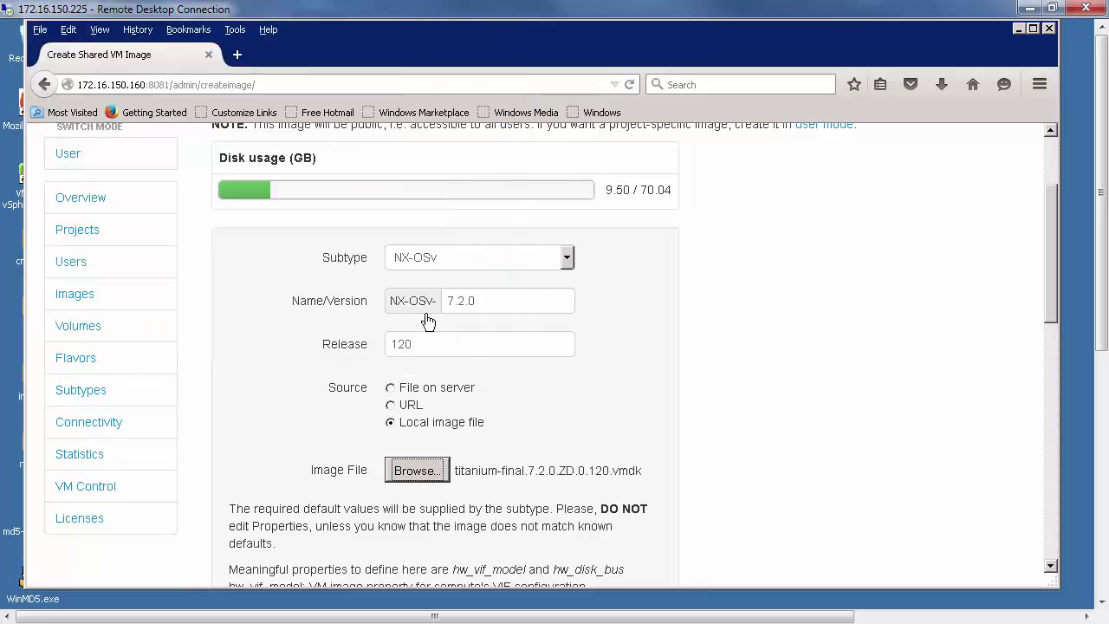
scroll(1047, 563, "down", 10)
scroll(1047, 562, "down", 1)
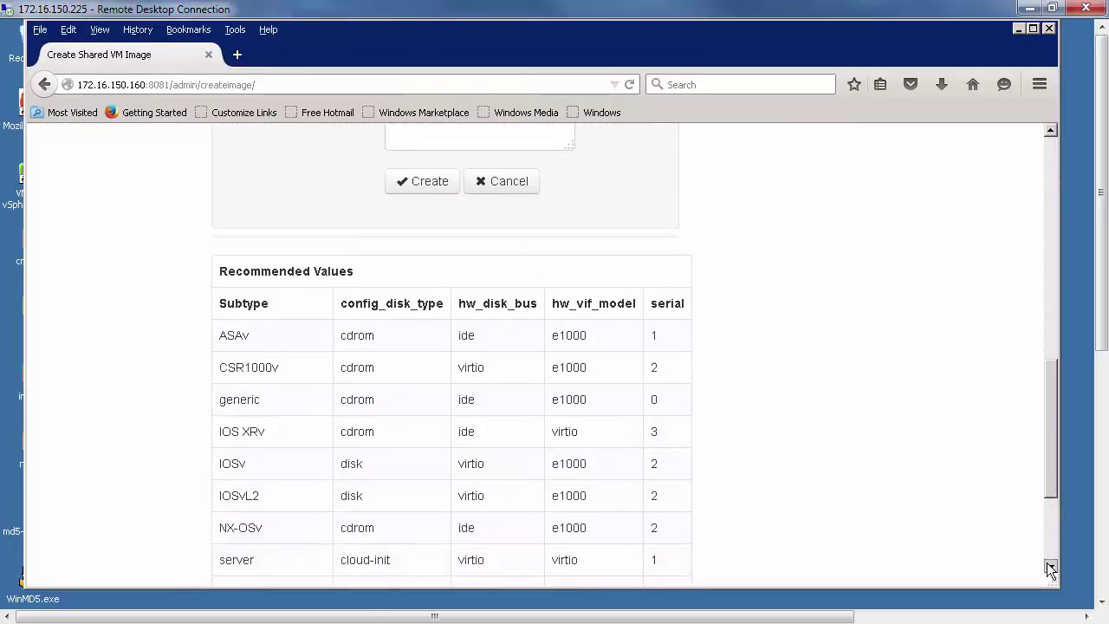
scroll(1047, 562, "down", 1)
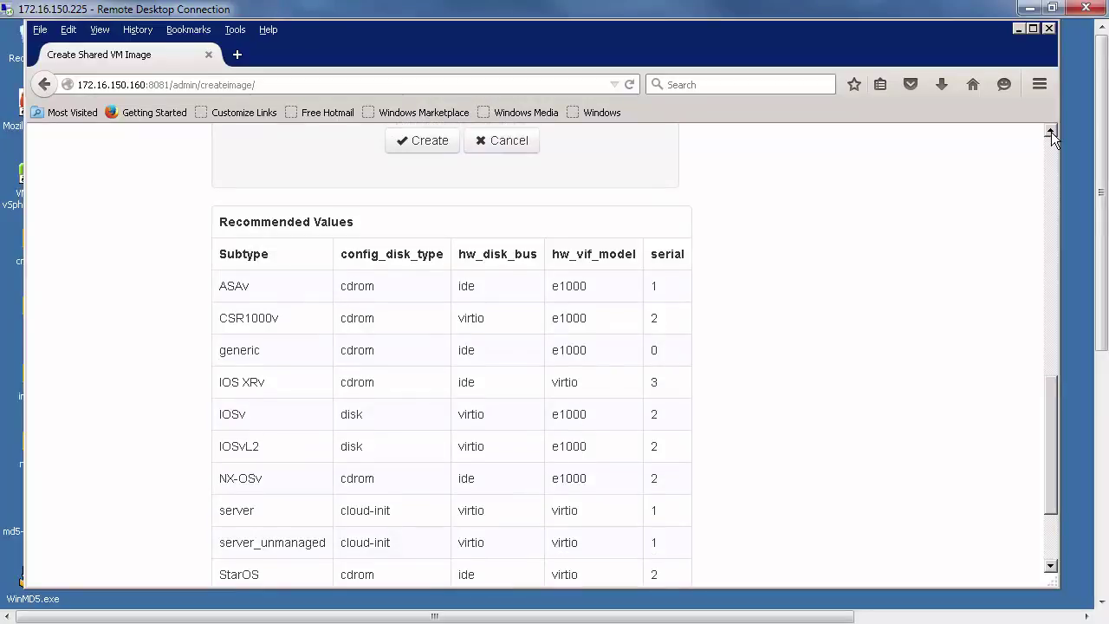
left_click(1051, 132)
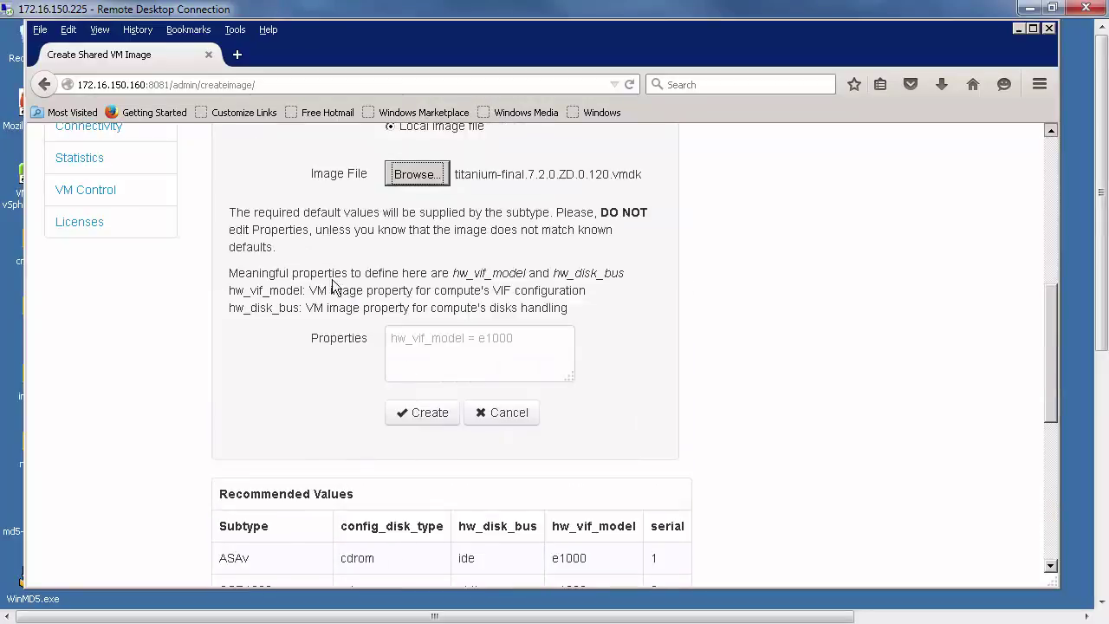
- Paste the NX-OSv properties (config_disk_type = cdrom, serial = 2) and create image NX-OSv-7.2.0
left_click(418, 340)
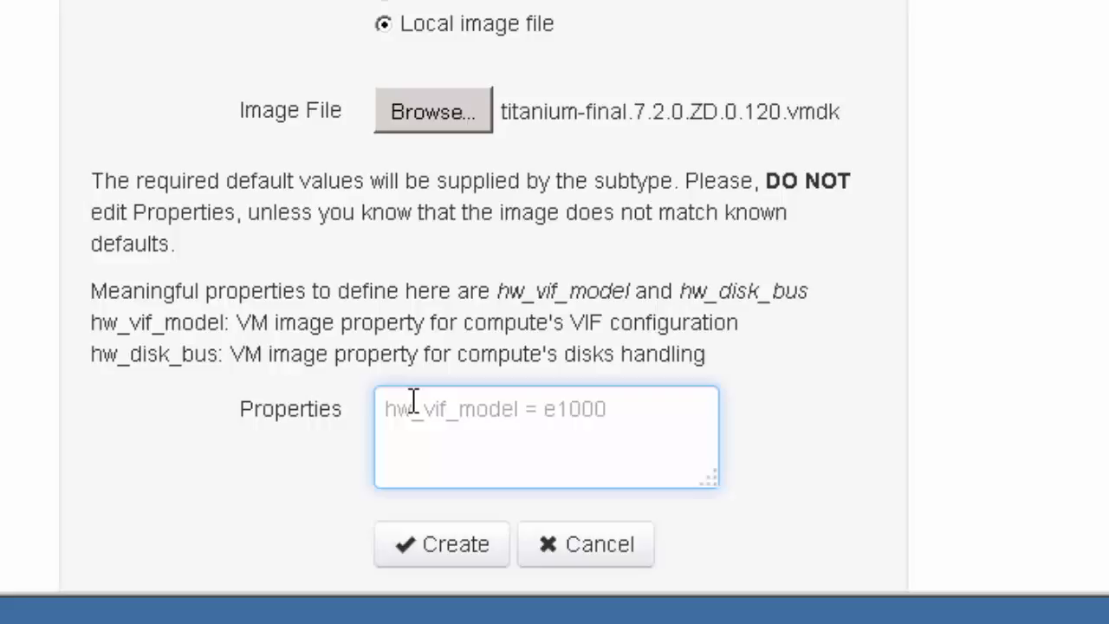
key("ctrl+v")
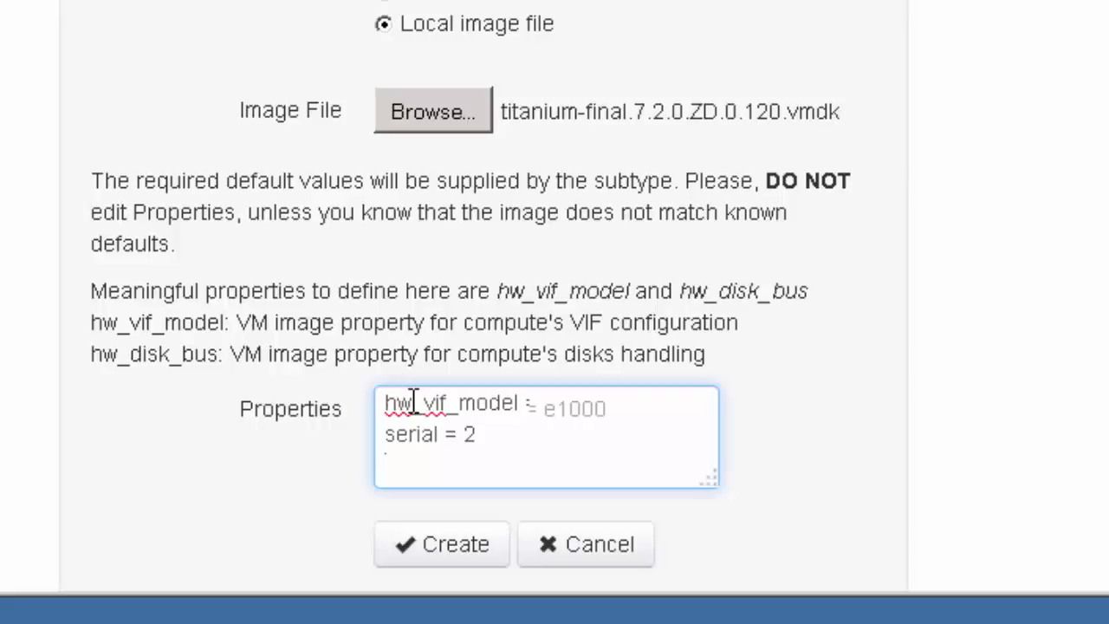
left_click(703, 402)
left_click(702, 402)
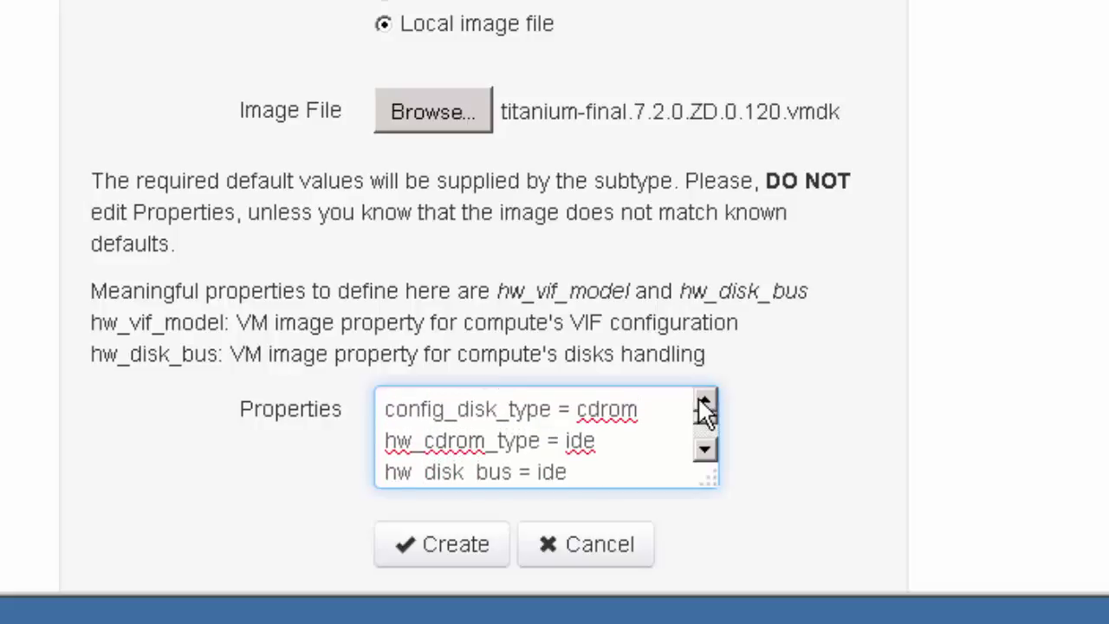
left_click(418, 550)
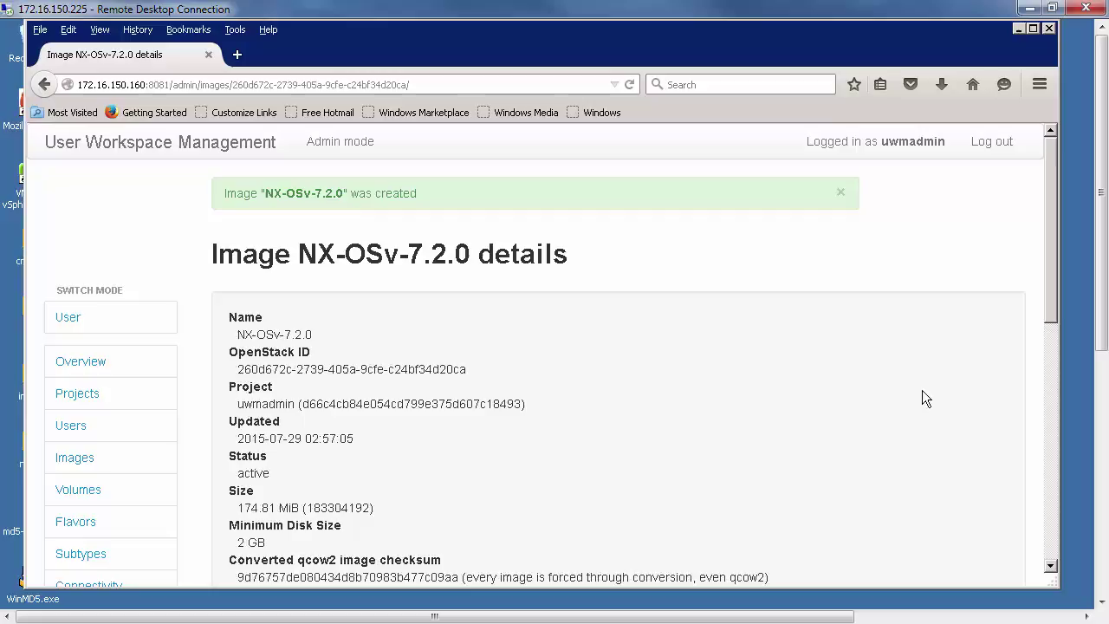
scroll(1053, 548, "down", 3)
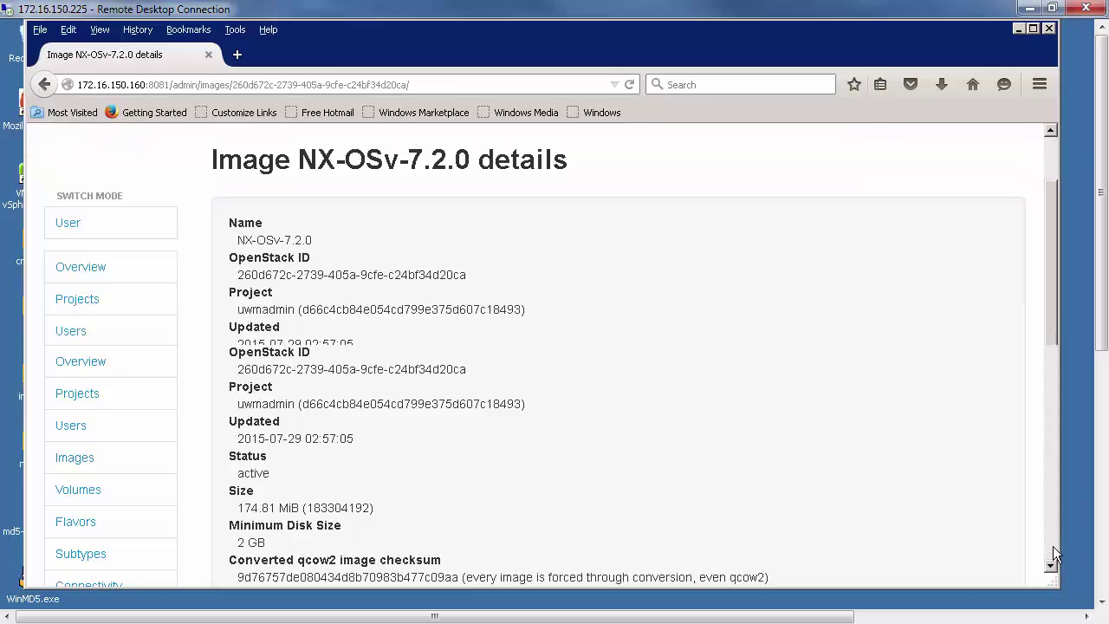
scroll(1053, 555, "down", 8)
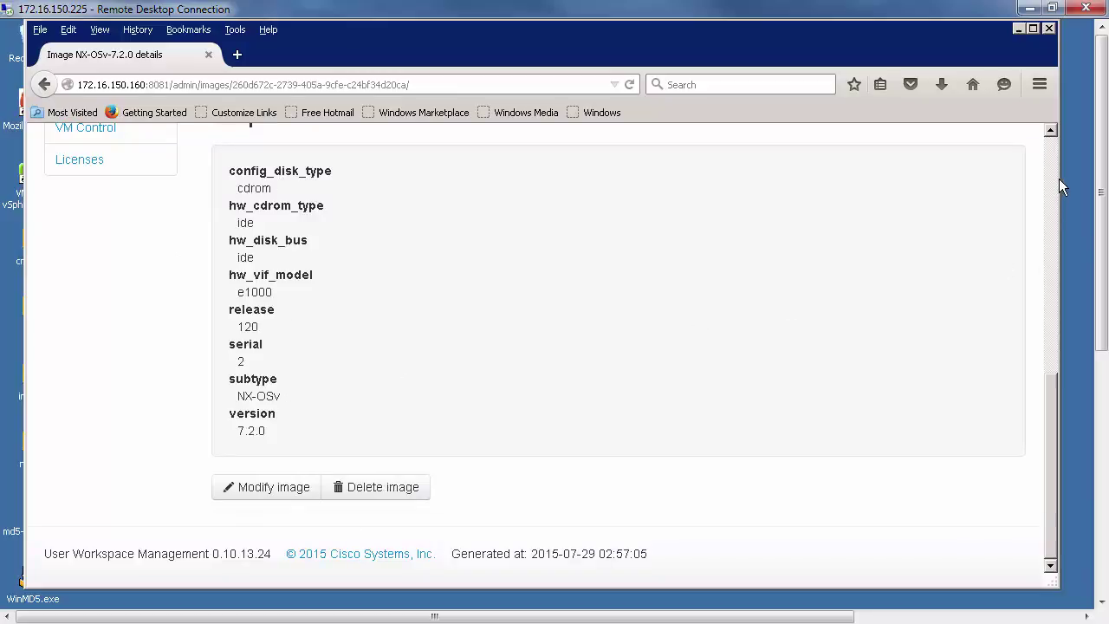
scroll(1049, 176, "up", 4)
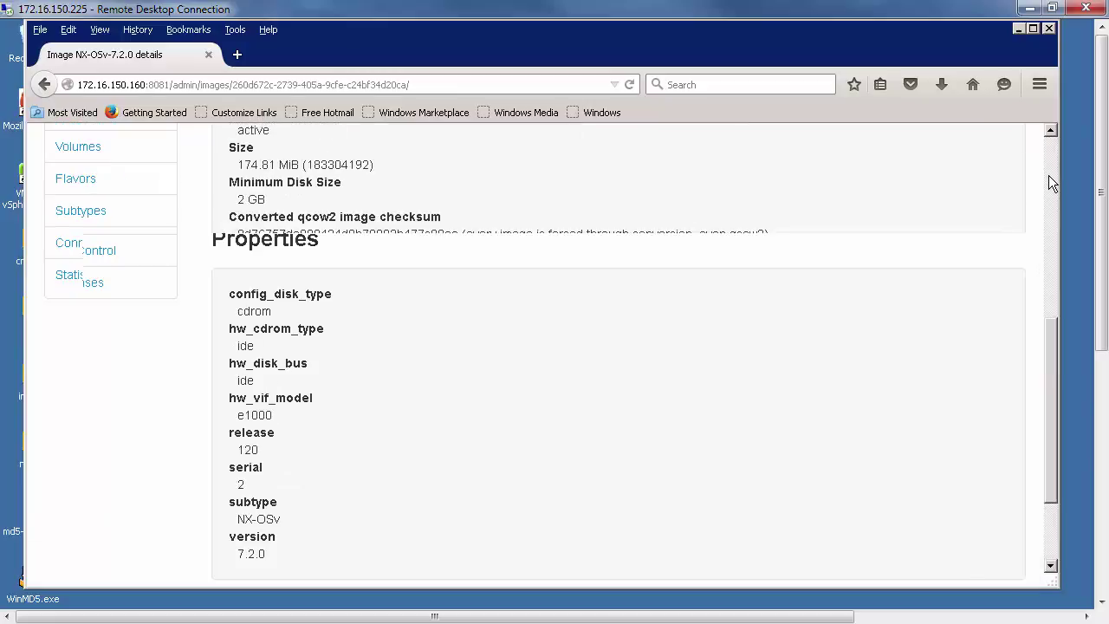
scroll(452, 193, "up", 5)
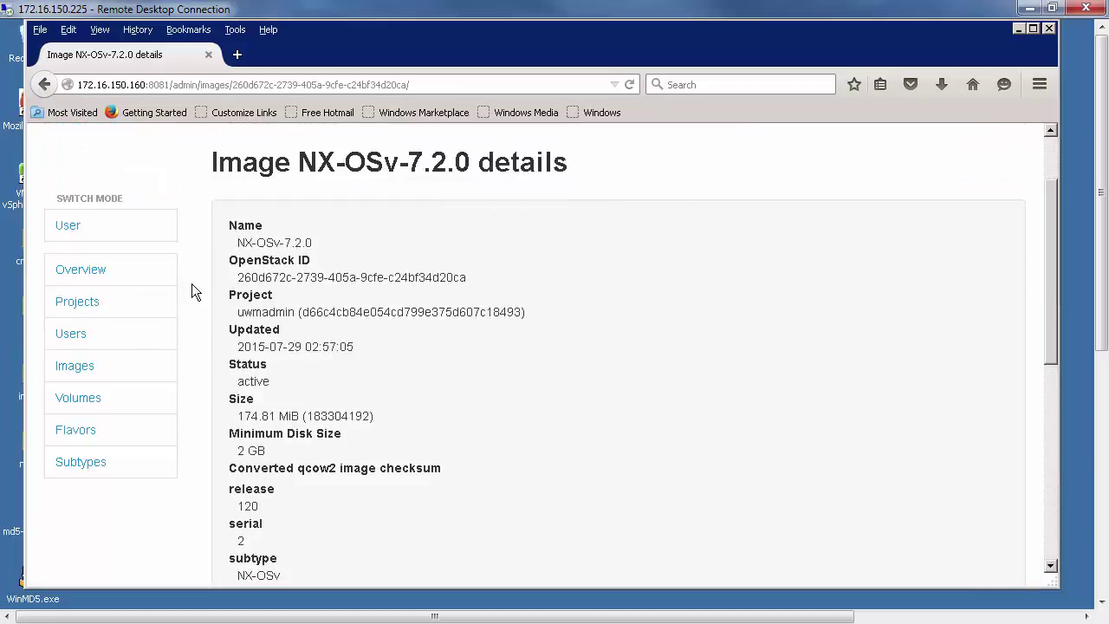
- Add flavor mynxos in Flavors with RAM 3072 MB, keeping 1 virtual CPU
left_click(119, 435)
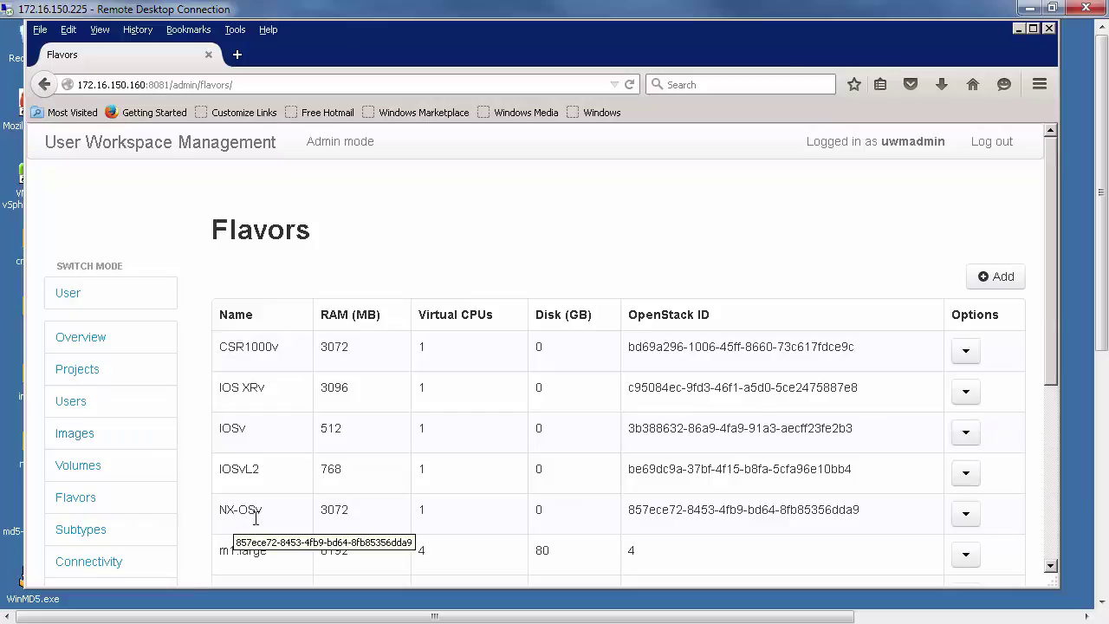
left_click(1002, 282)
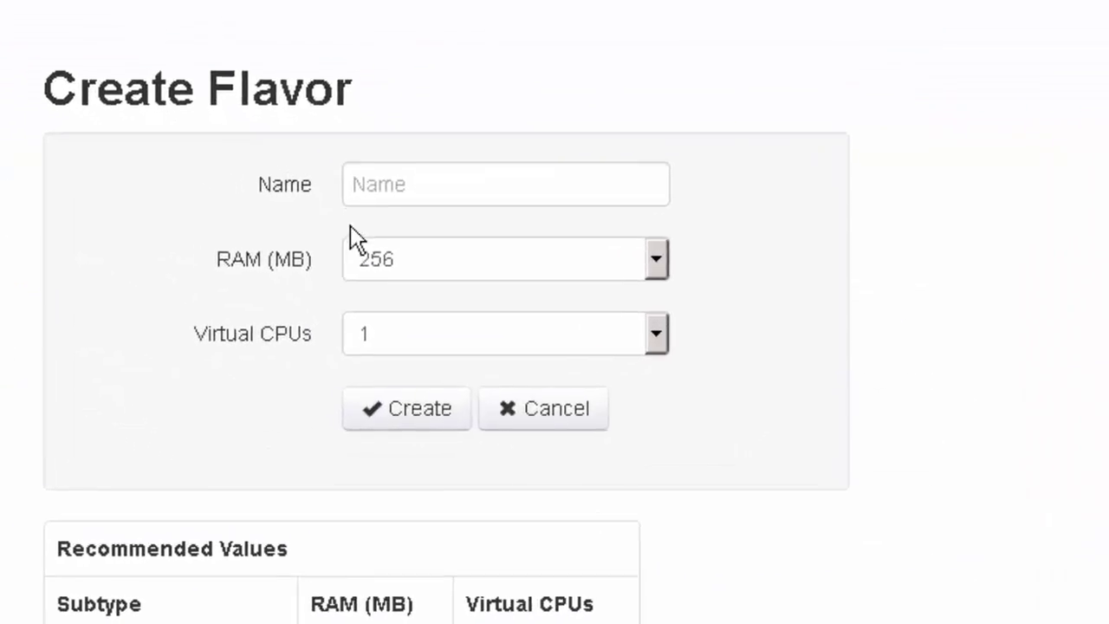
left_click(370, 182)
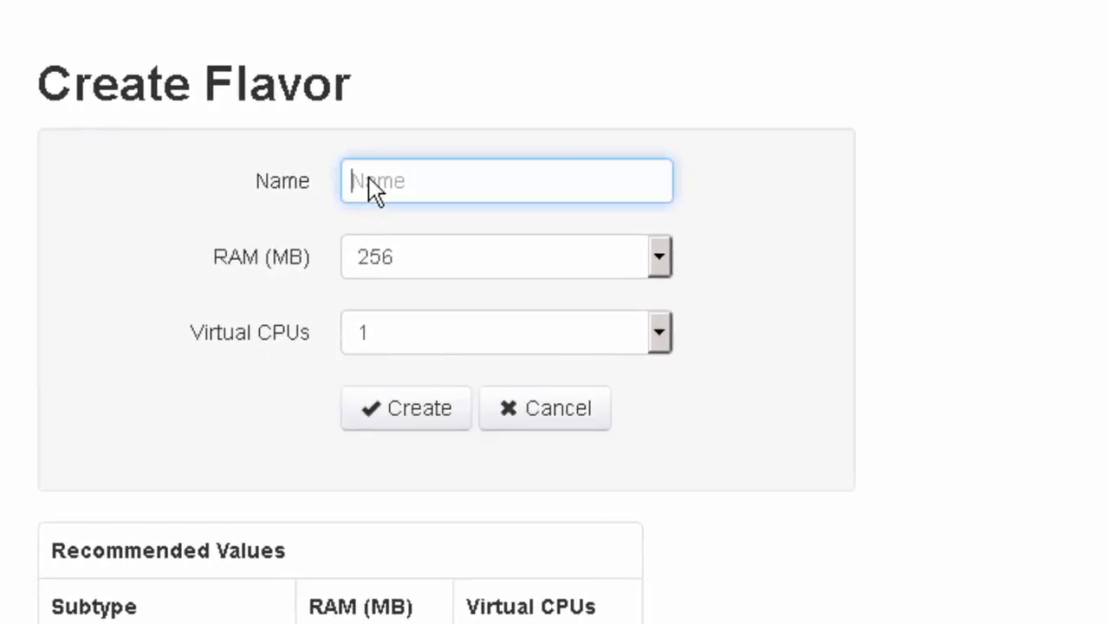
type("mynxos")
left_click(662, 260)
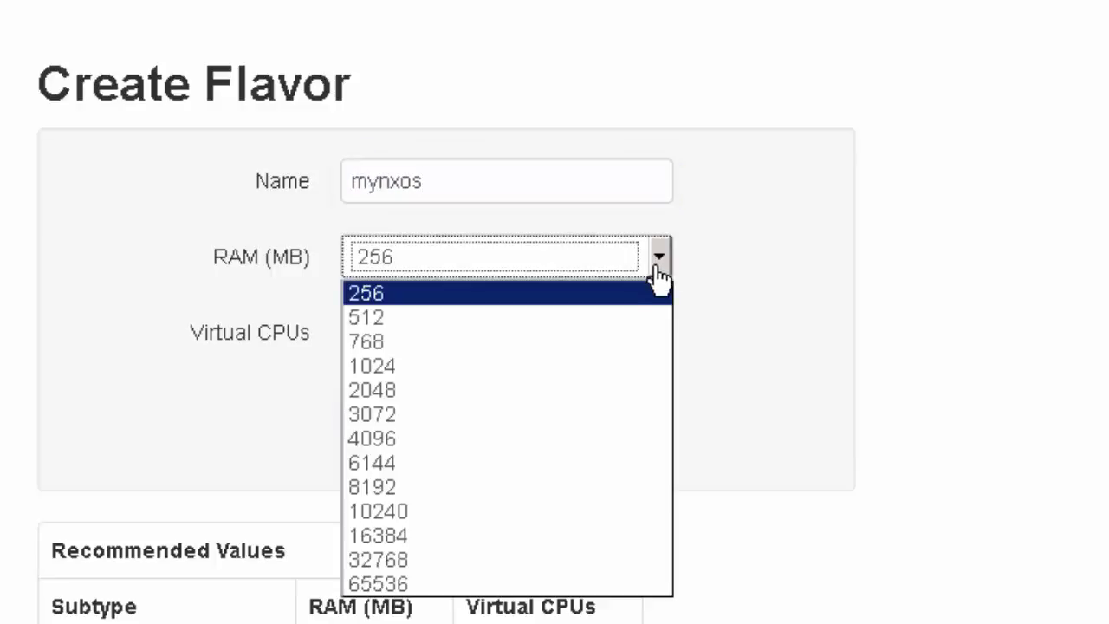
left_click(431, 416)
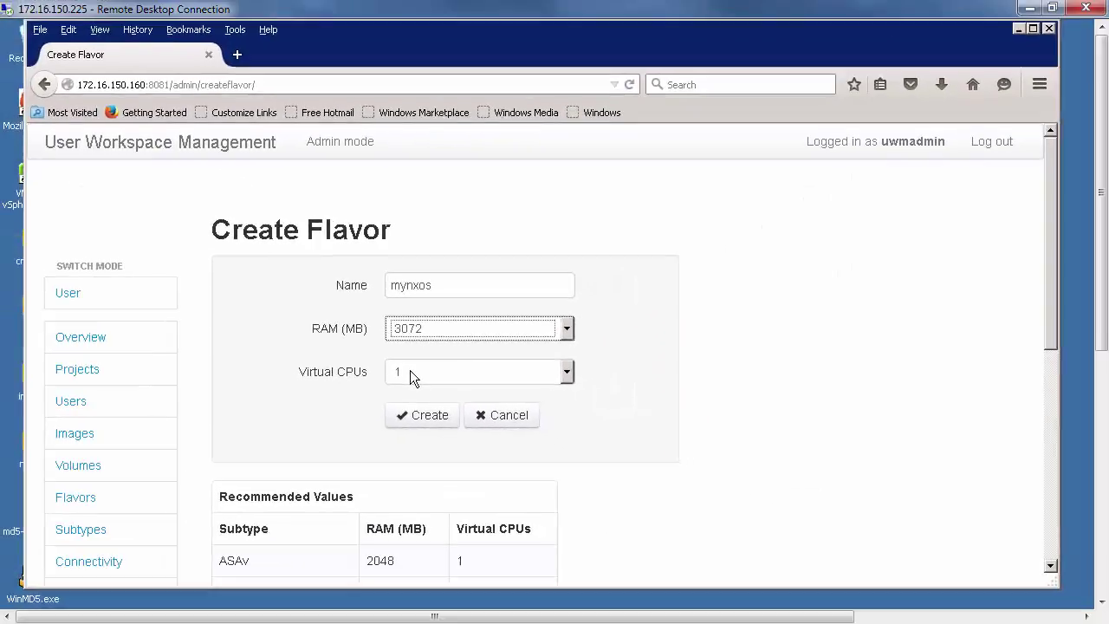
scroll(1049, 542, "down", 8)
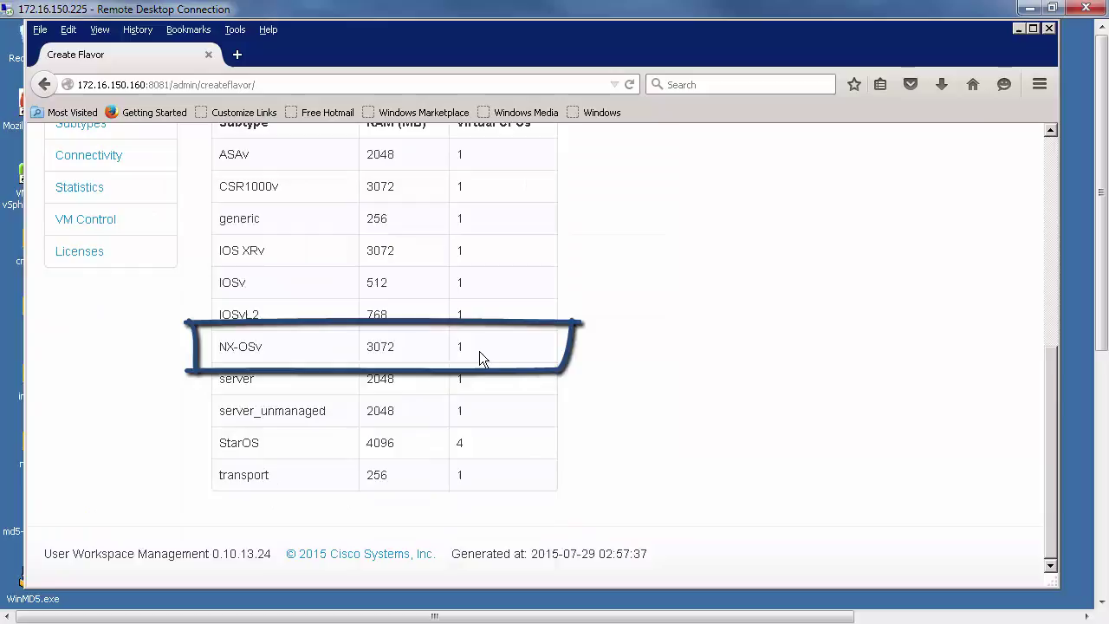
scroll(439, 484, "up", 8)
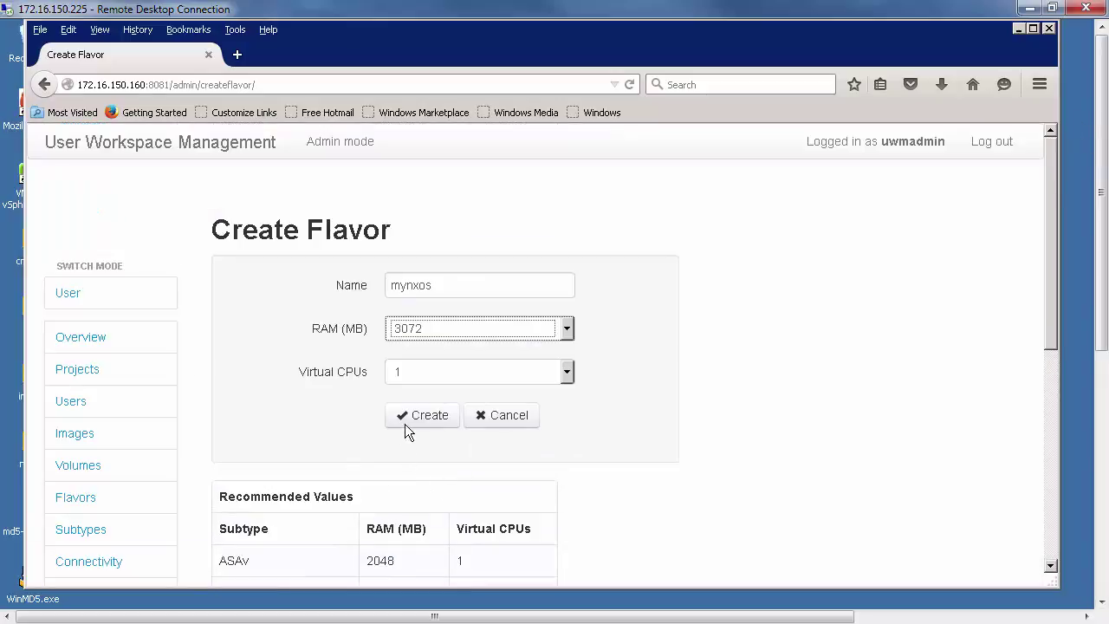
left_click(427, 420)
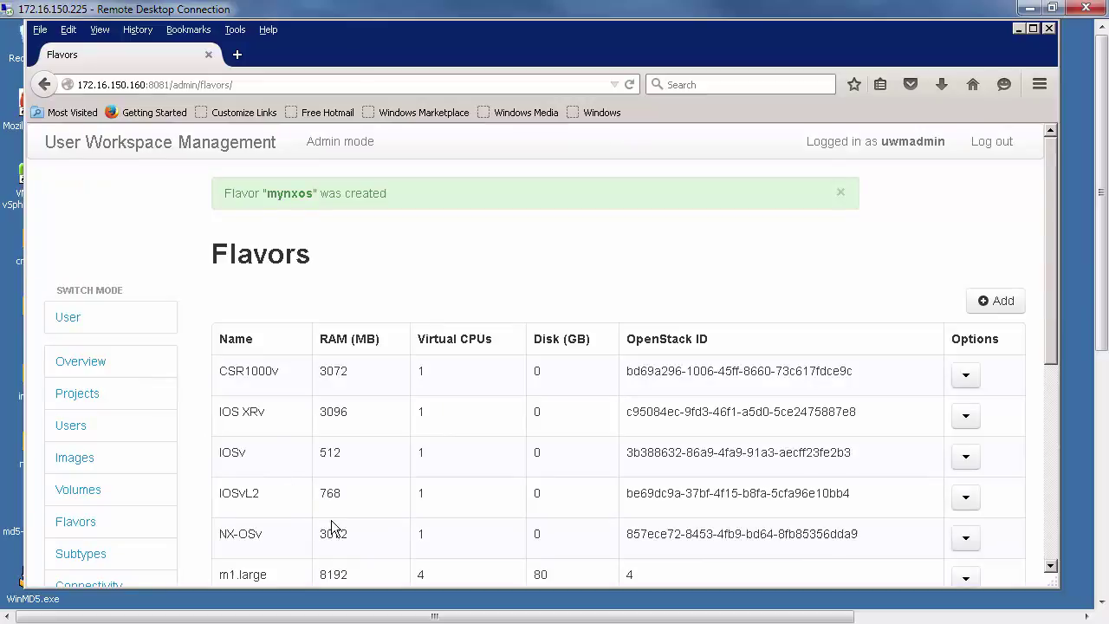
- Check that the mynxos row appears in the Flavors table
left_click(1048, 524)
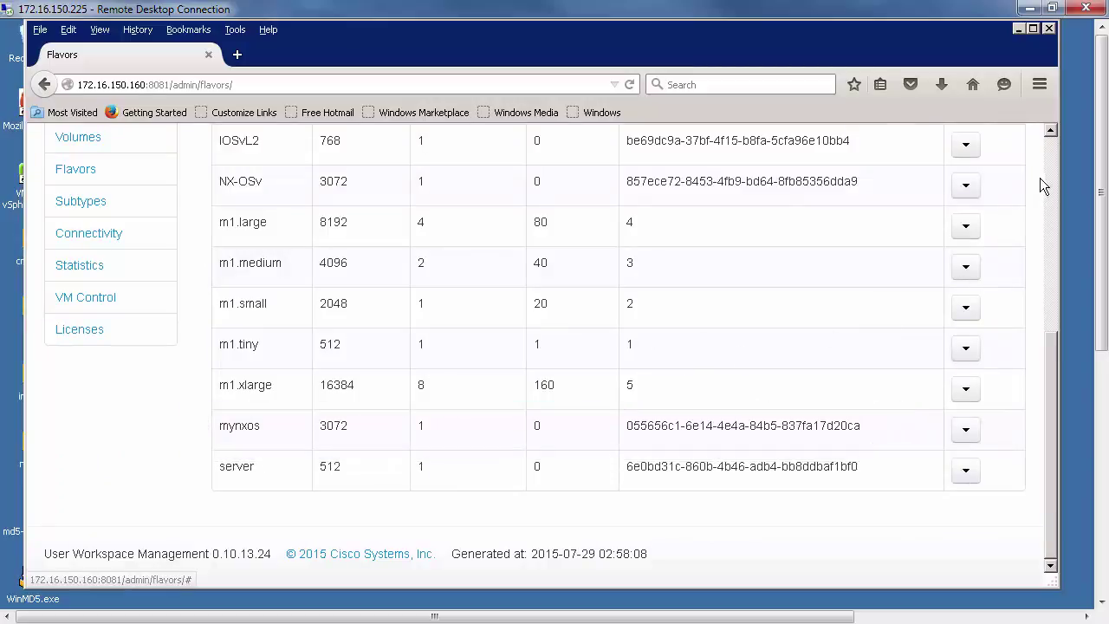
scroll(85, 412, "up", 2)
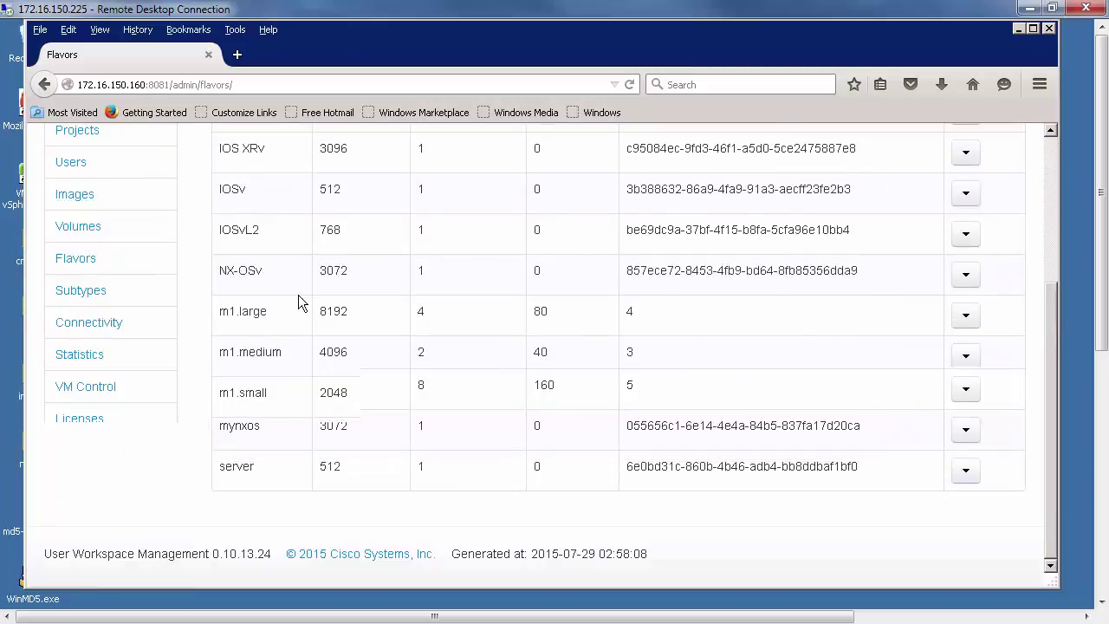
scroll(810, 282, "up", 5)
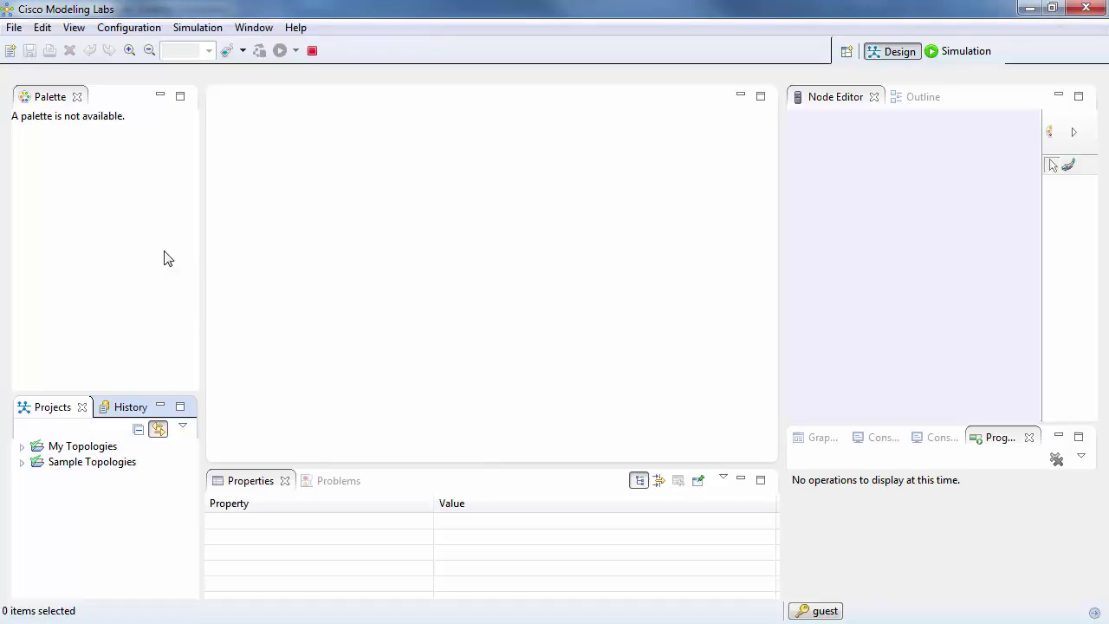
- Create topology2.virl in My Topologies and give the node palette more room
left_click(13, 27)
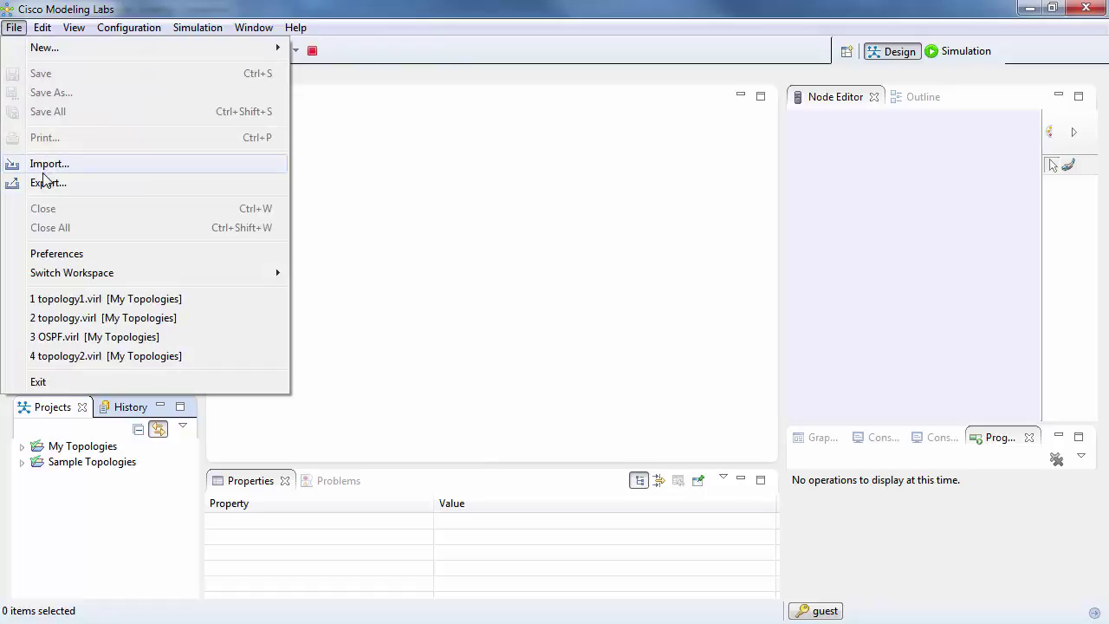
mouse_move(35, 48)
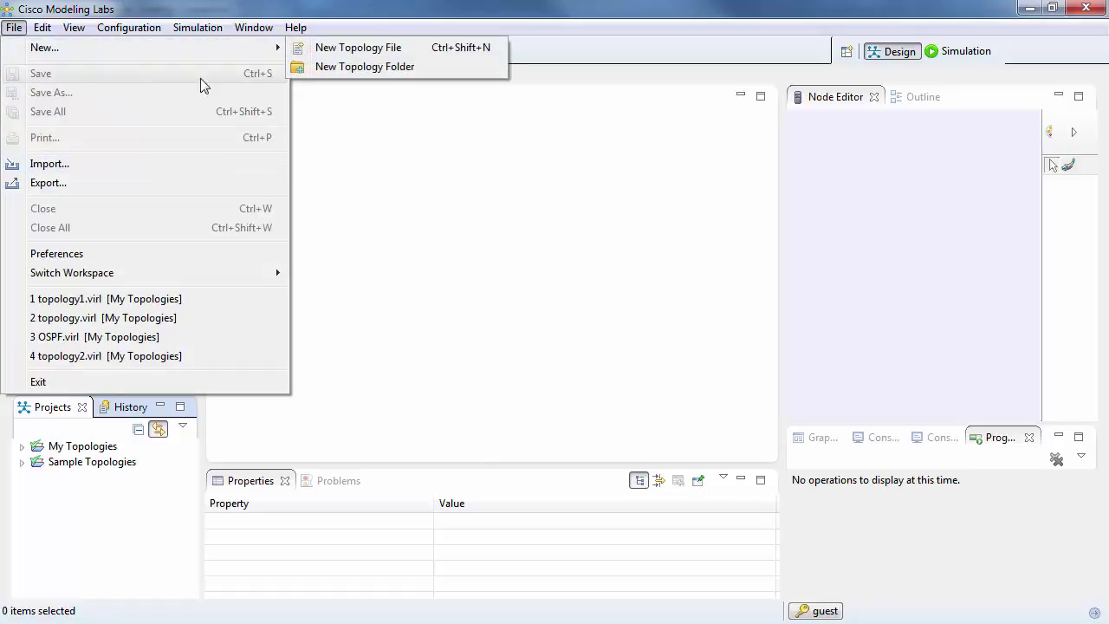
left_click(368, 49)
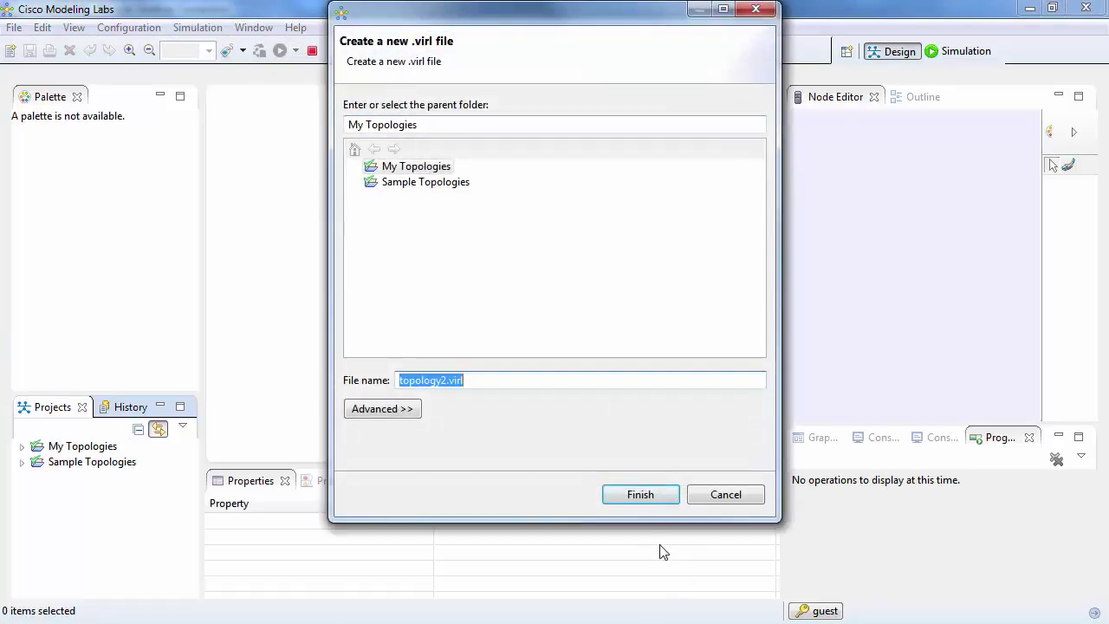
left_click(640, 494)
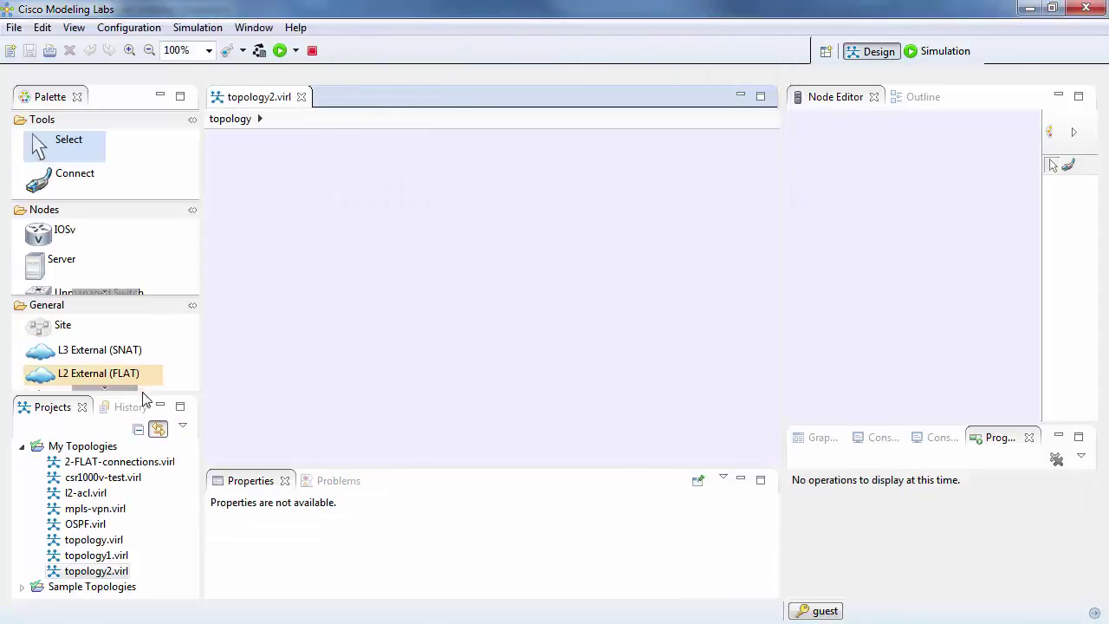
left_click(159, 406)
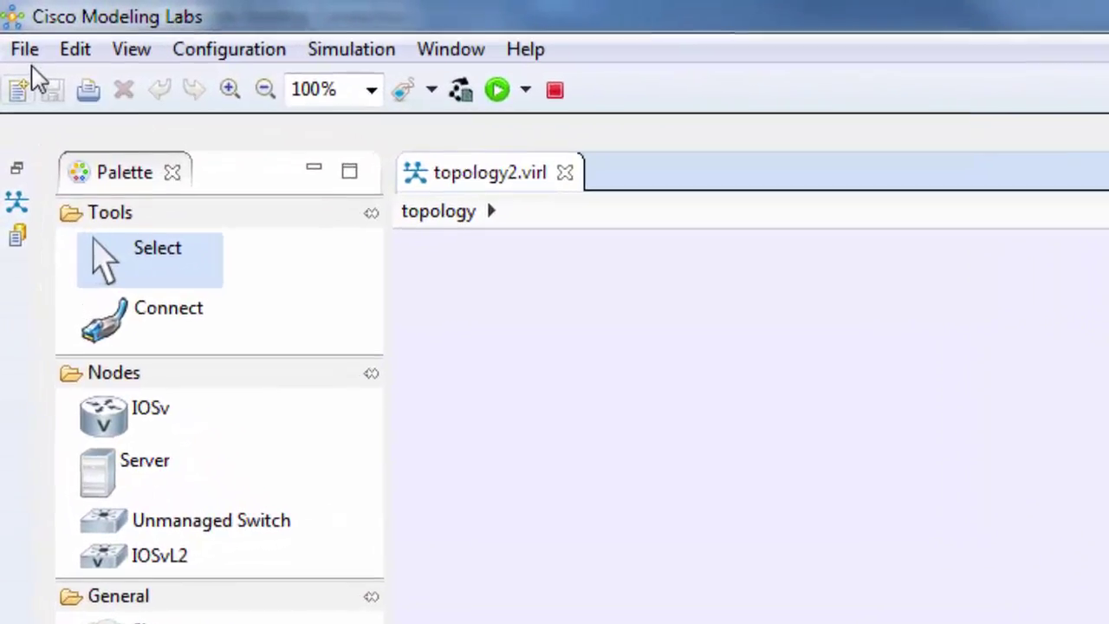
- Fetch node subtypes from the server in Preferences and set ASAv to show in the palette
left_click(26, 50)
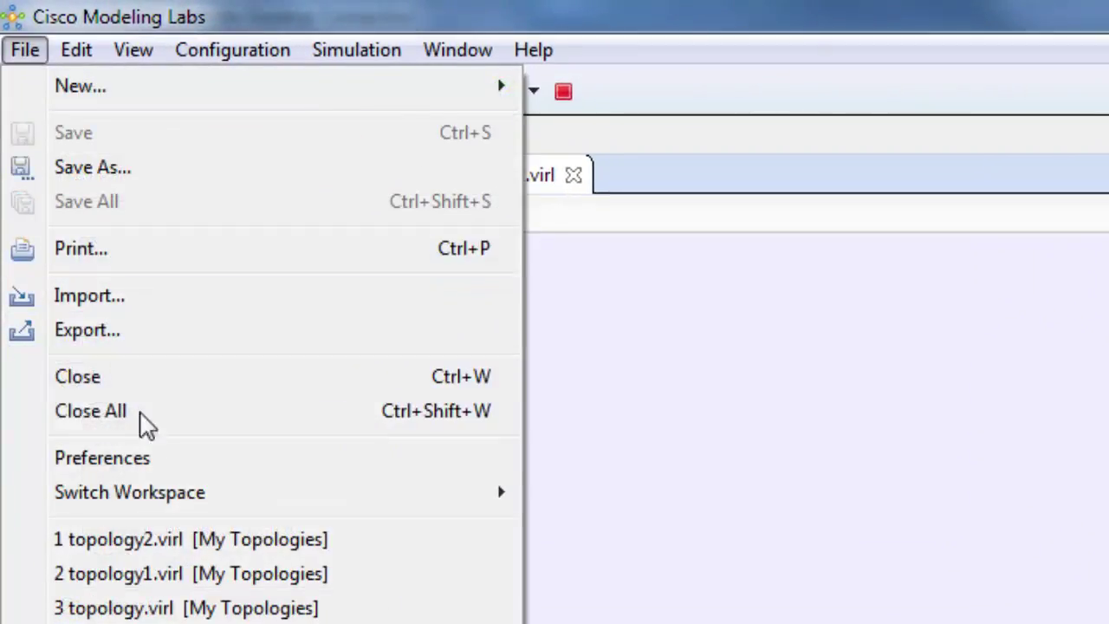
left_click(177, 468)
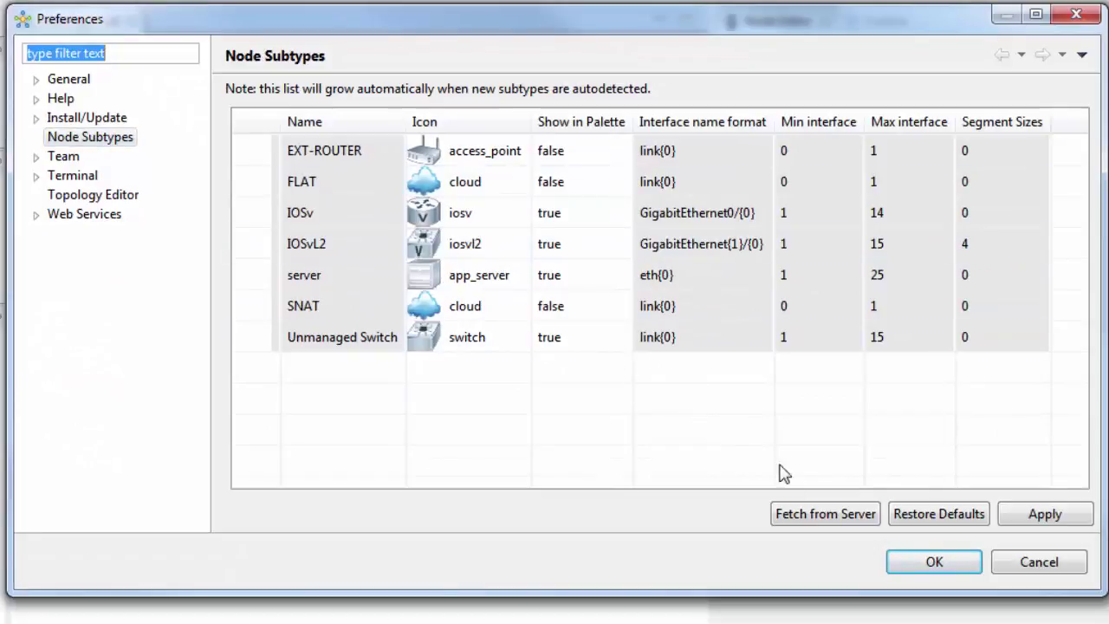
left_click(818, 518)
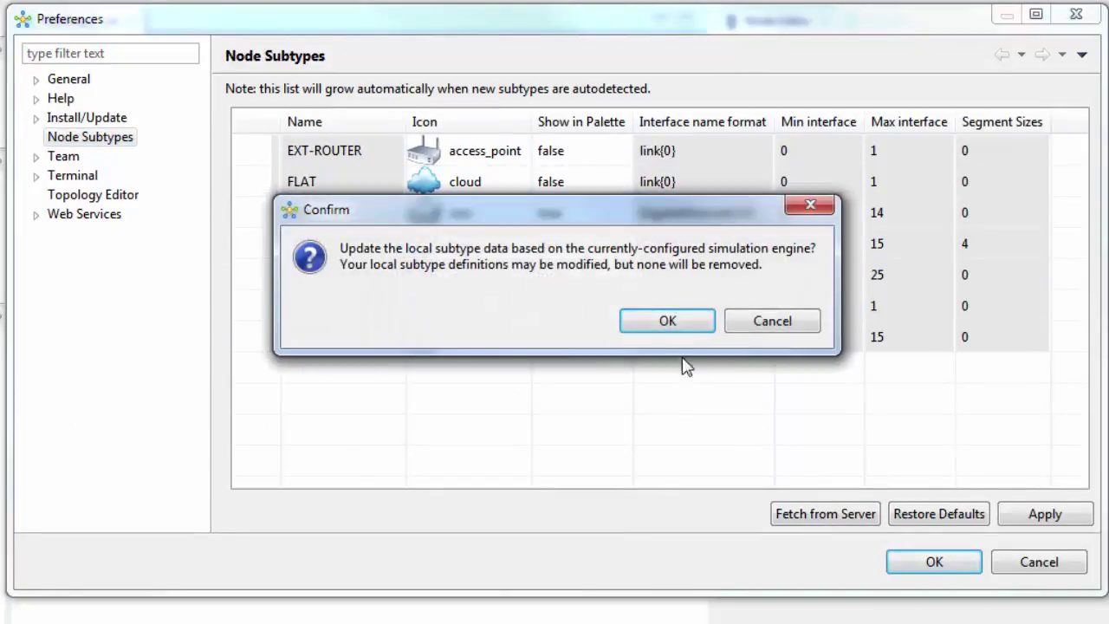
left_click(637, 328)
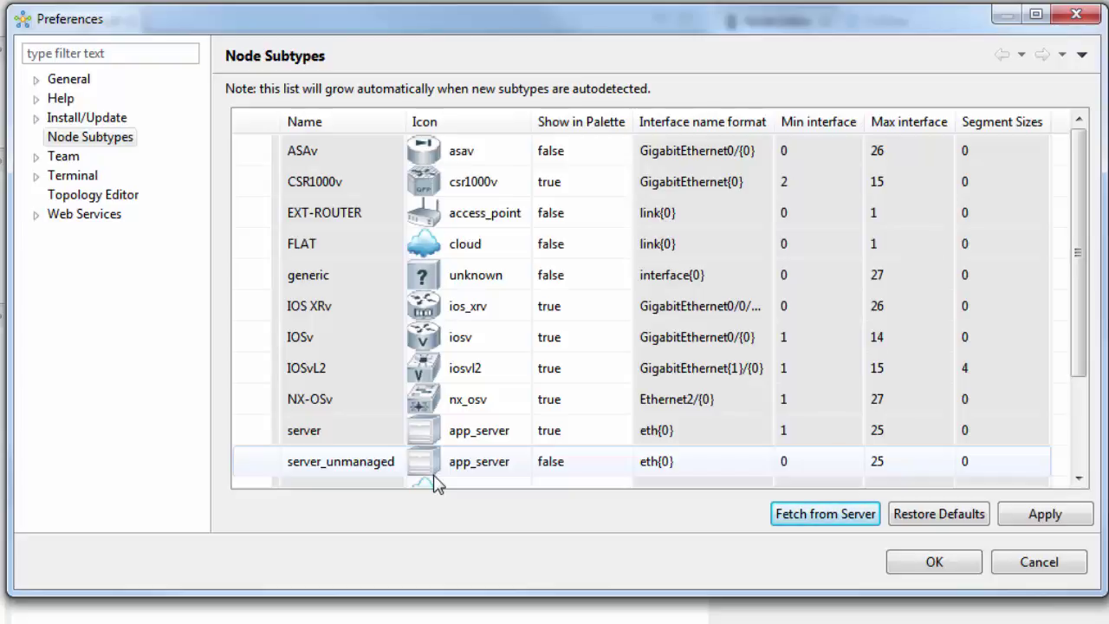
left_click(576, 161)
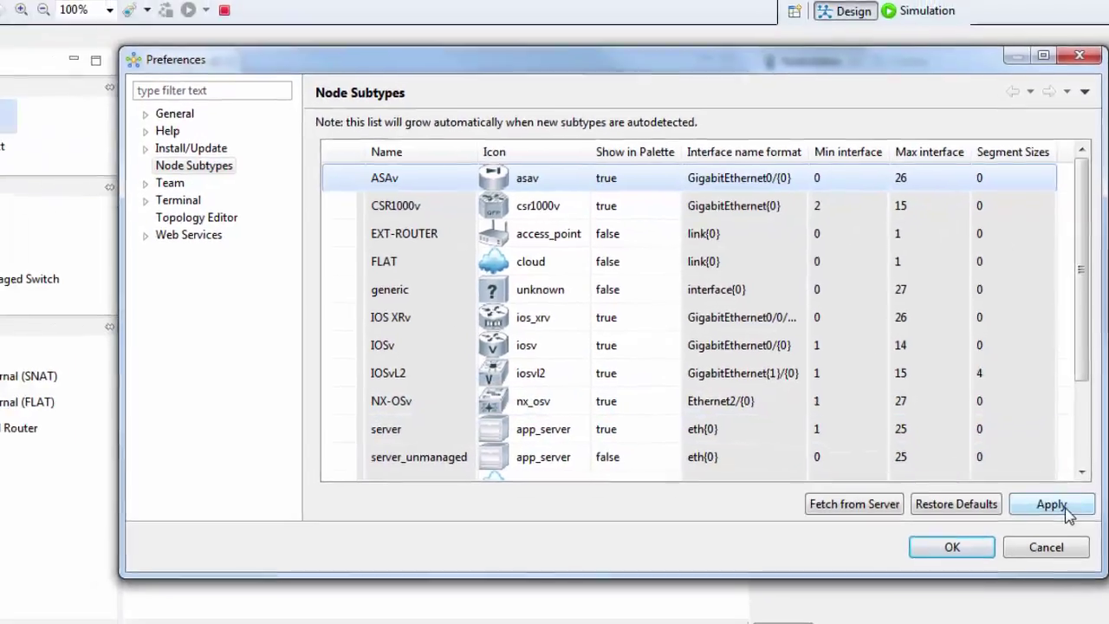
- Apply the subtype preferences and place nx-osv-1 and asav-1 side by side on the canvas
left_click(1045, 514)
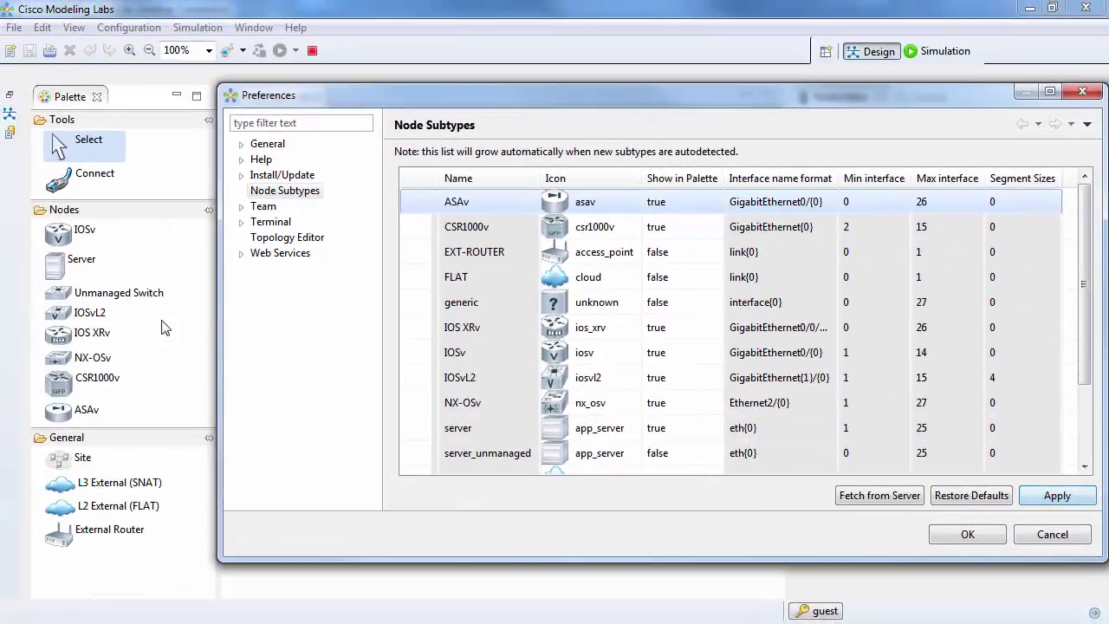
left_click(970, 534)
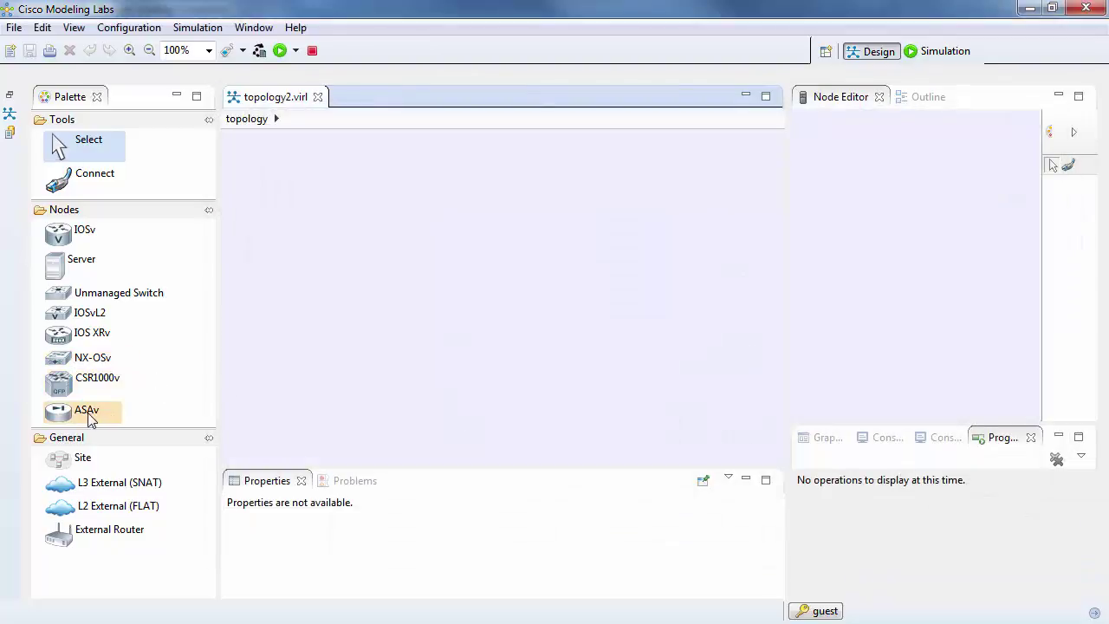
left_click(87, 361)
left_click(386, 260)
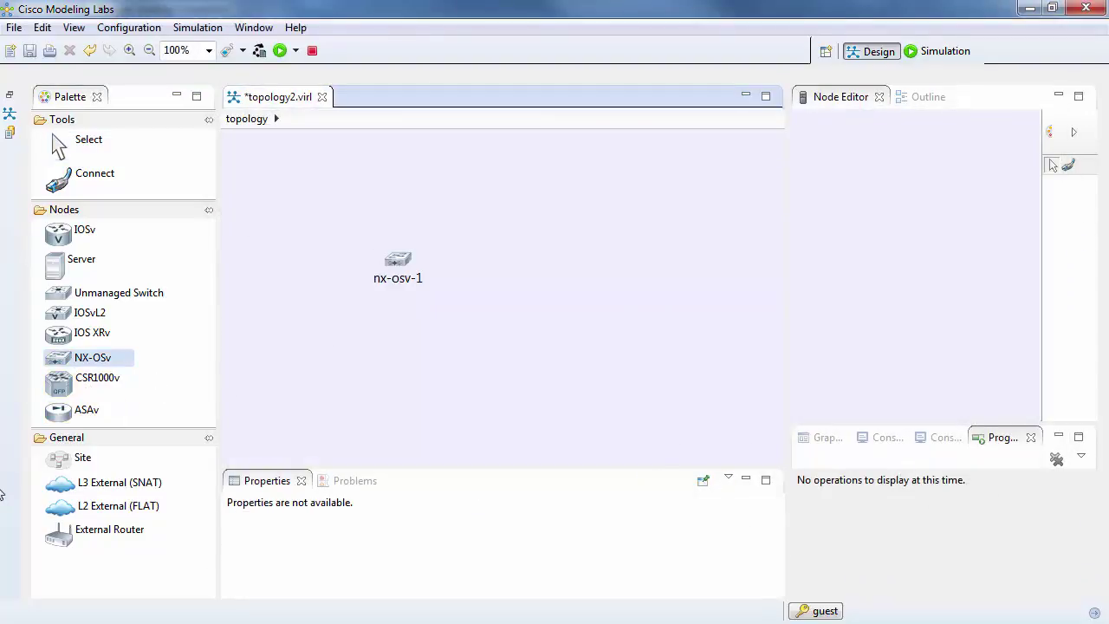
left_click(83, 416)
left_click(520, 259)
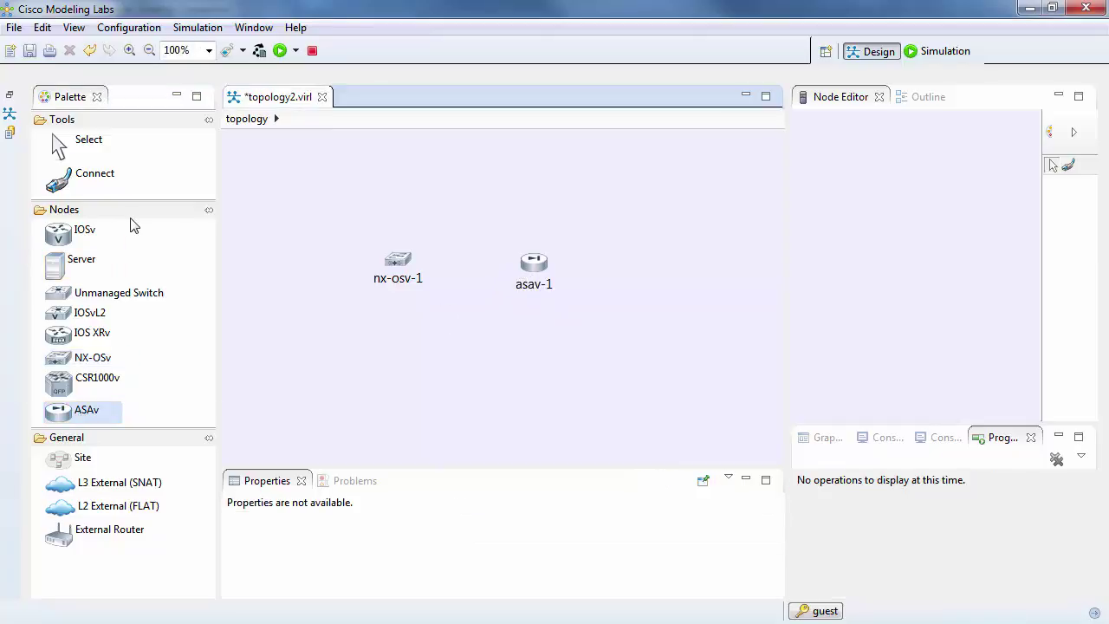
- Add iosv-1 above the other nodes and show its properties in a taller panel
left_click(66, 240)
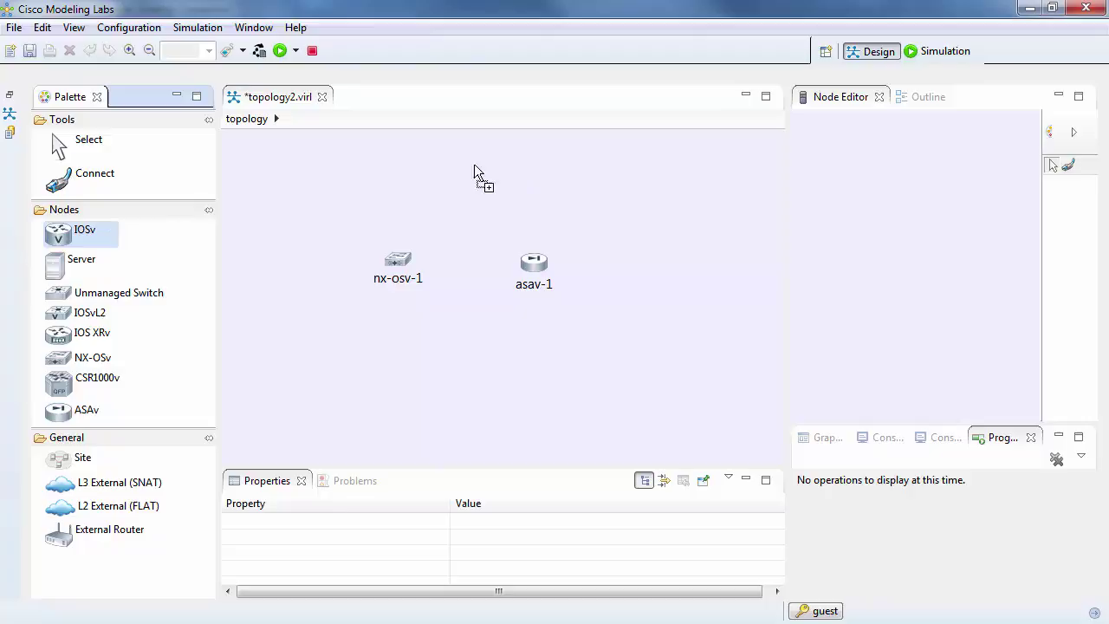
left_click(470, 186)
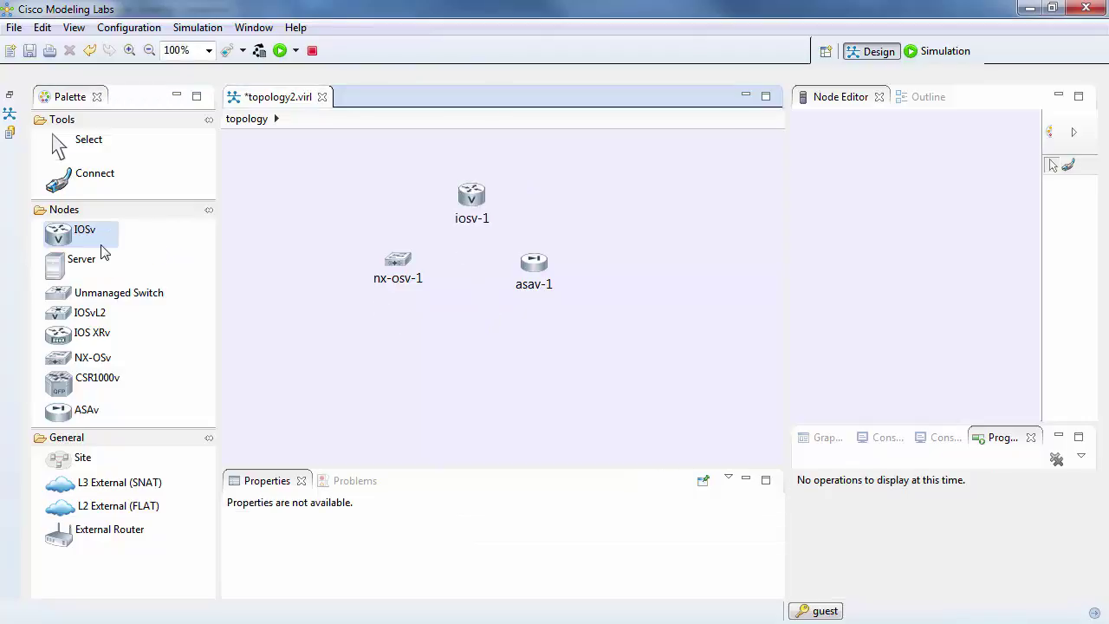
left_click_drag(403, 468, 408, 342)
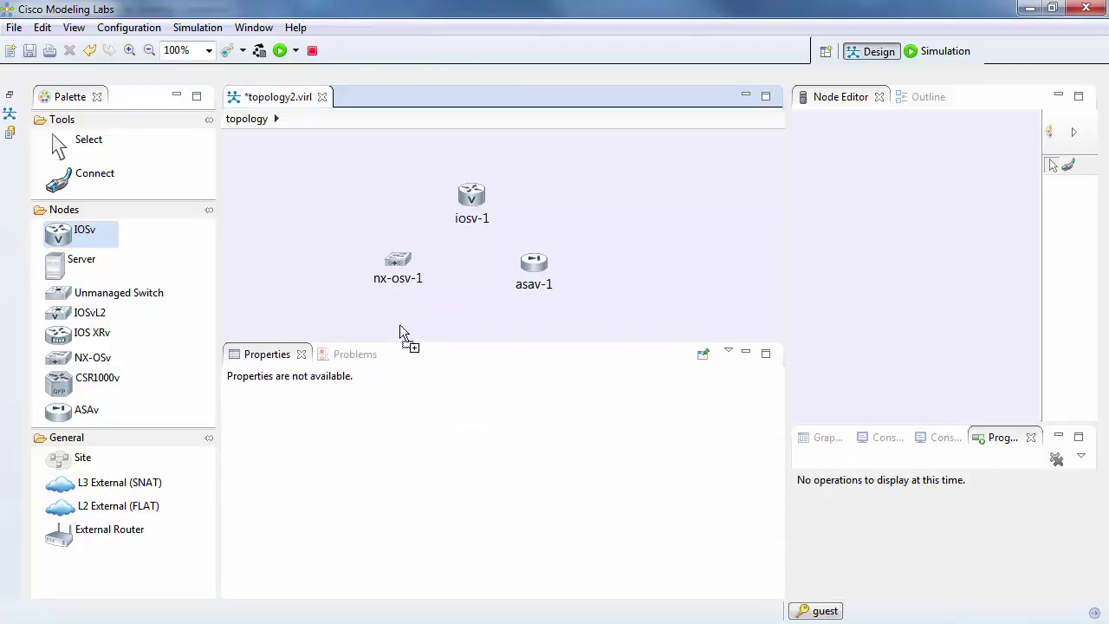
left_click(472, 193)
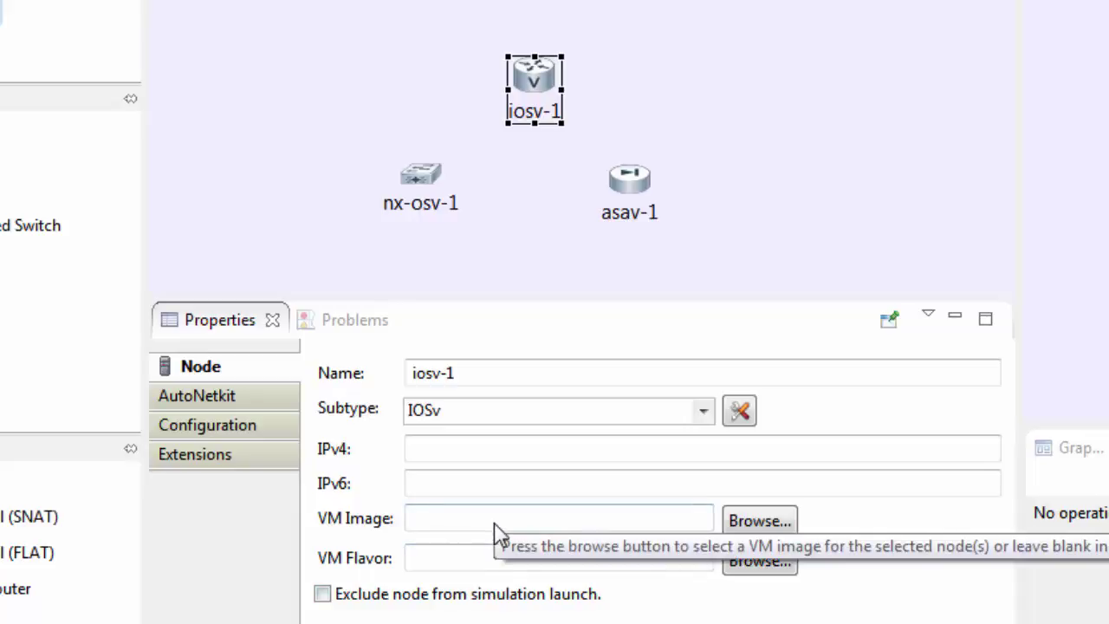
- Set nx-osv-1's VM image to NX-OSv-7.2.0 and its VM flavor to mynxos
left_click(423, 182)
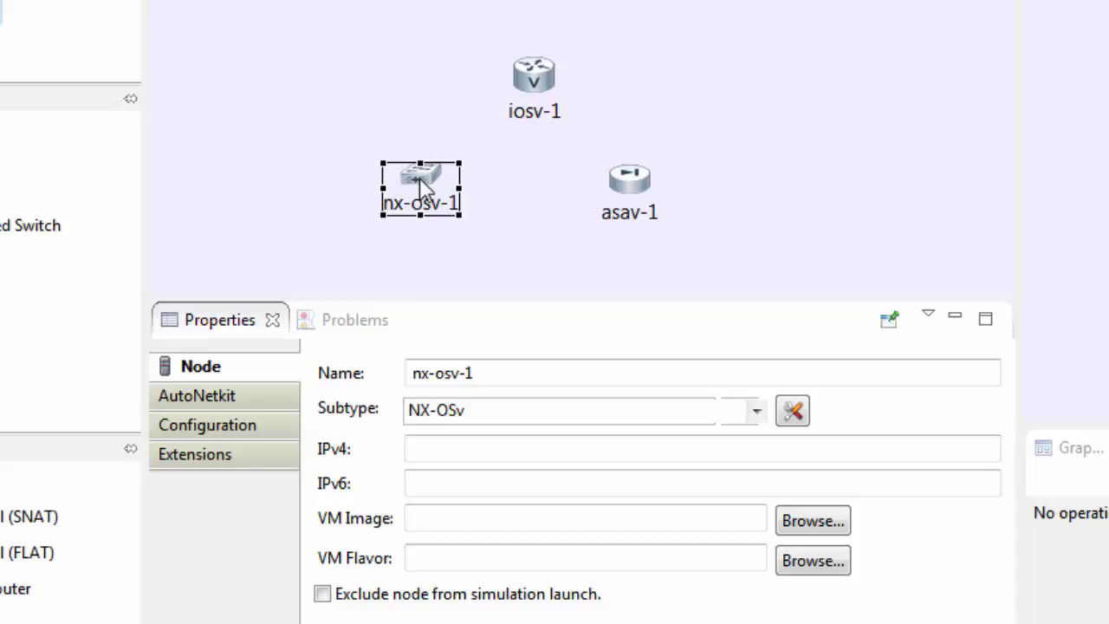
left_click(813, 521)
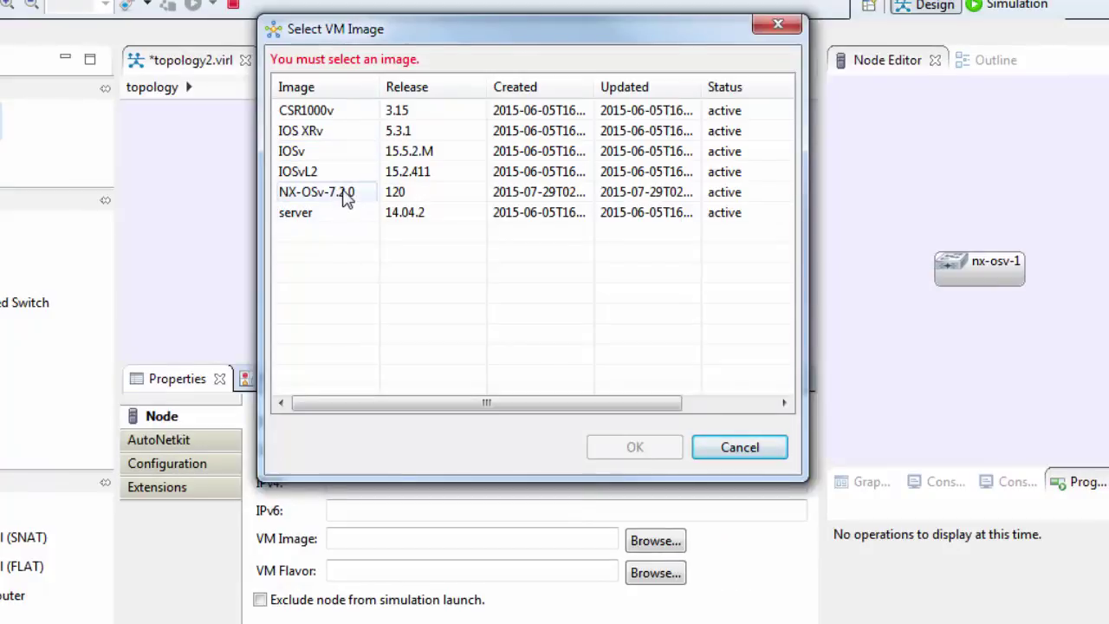
left_click(345, 194)
left_click(636, 449)
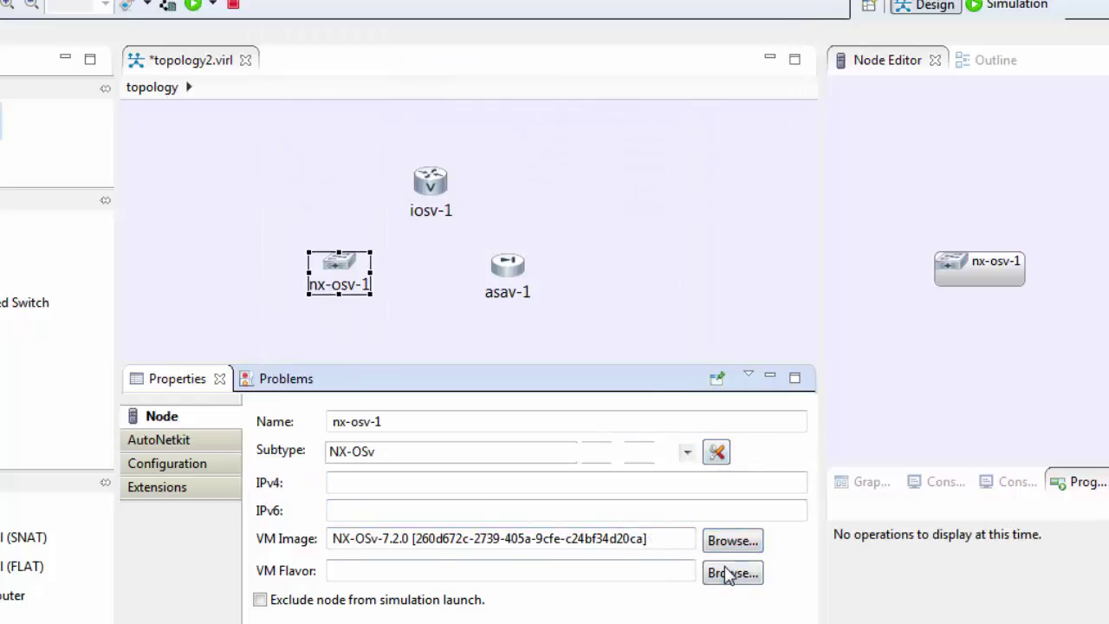
left_click(728, 574)
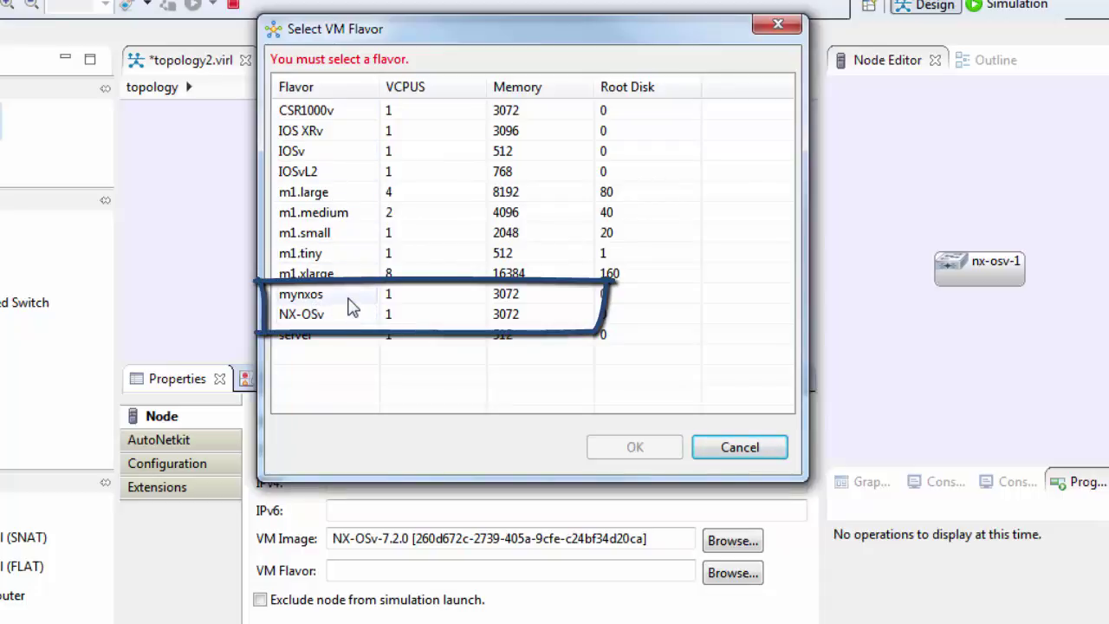
left_click(349, 299)
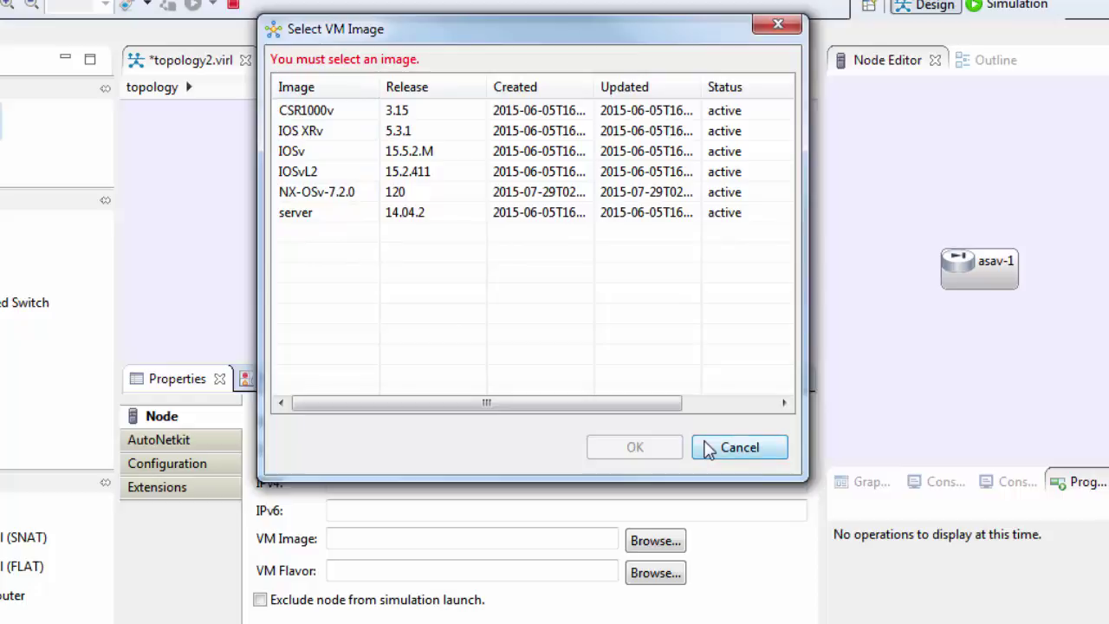
- Skip the asav-1 image and save topology2.virl to launch; the launch fails with ASAv image not found
left_click(707, 447)
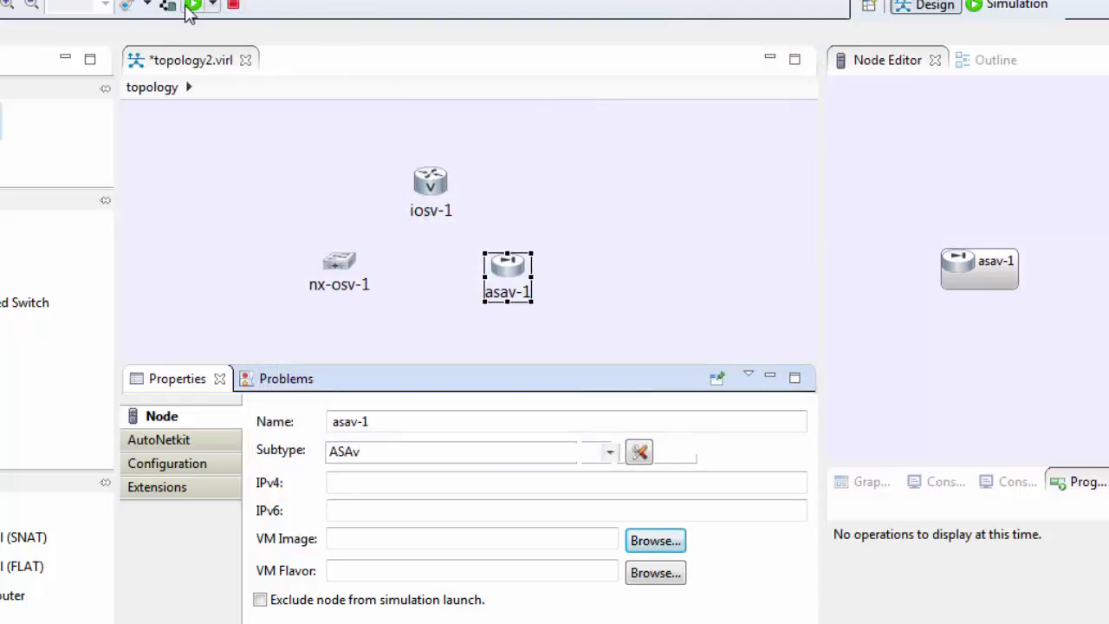
left_click(193, 7)
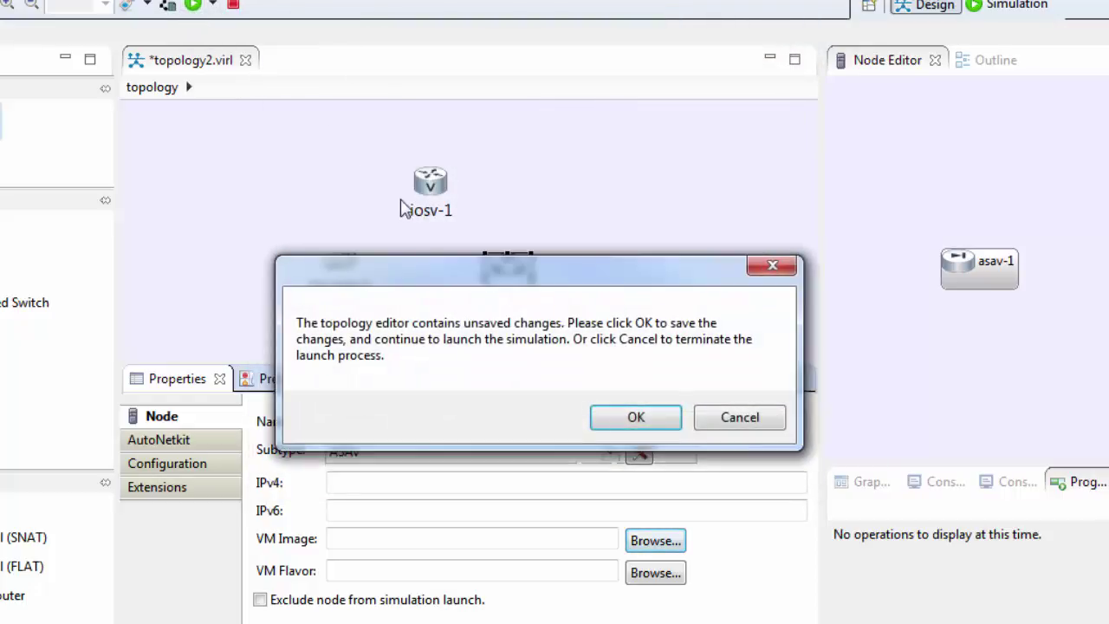
left_click(613, 418)
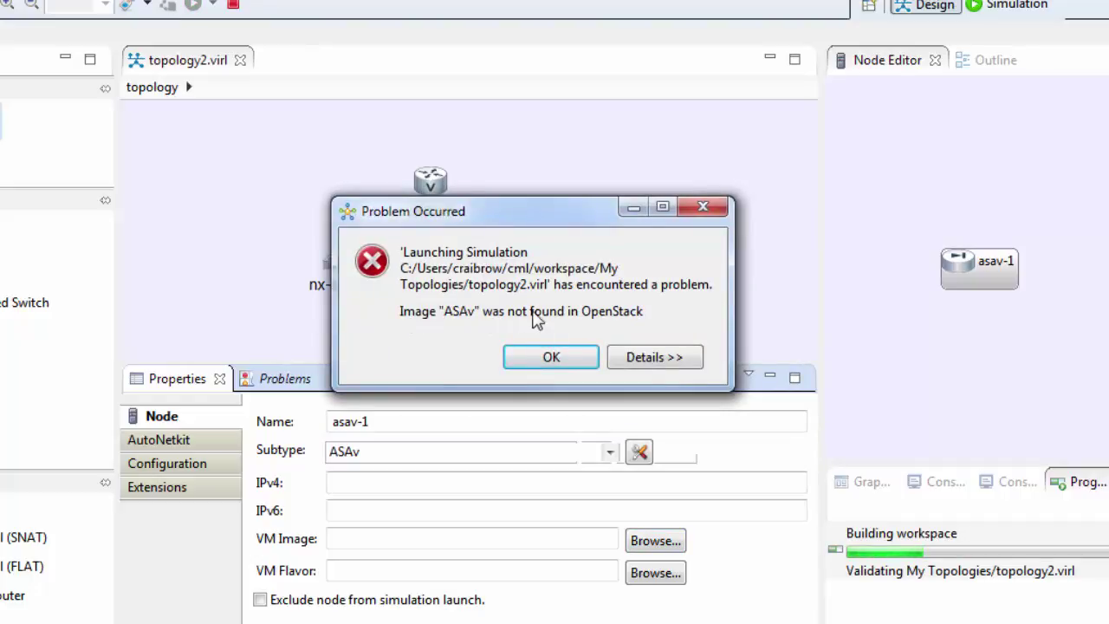
left_click(560, 363)
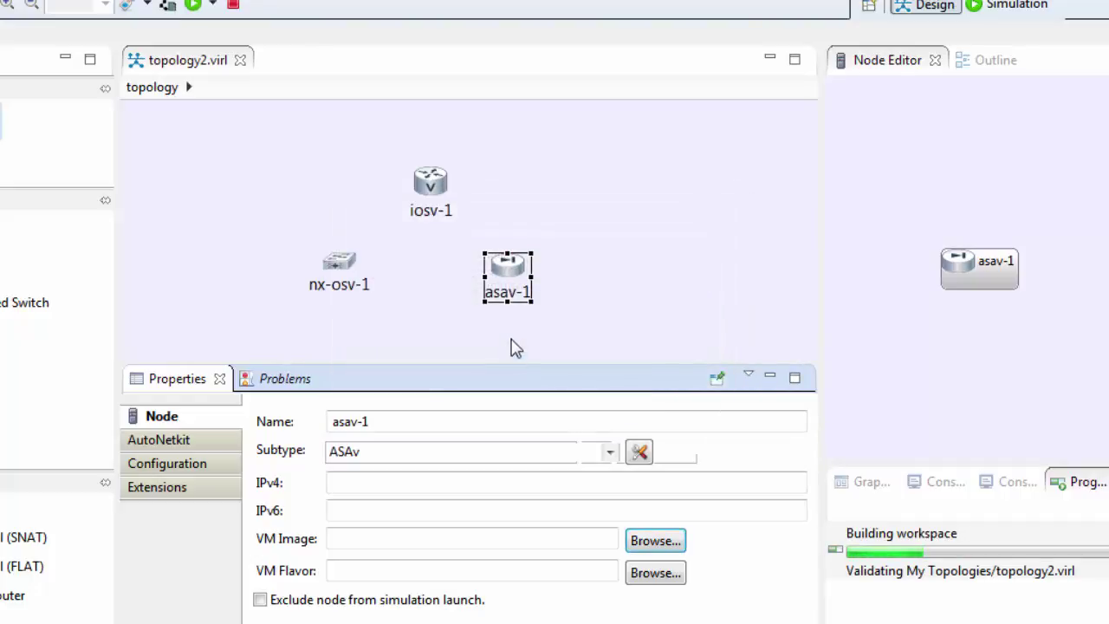
- Delete the asav-1 node from the topology and reselect nx-osv-1
right_click(507, 287)
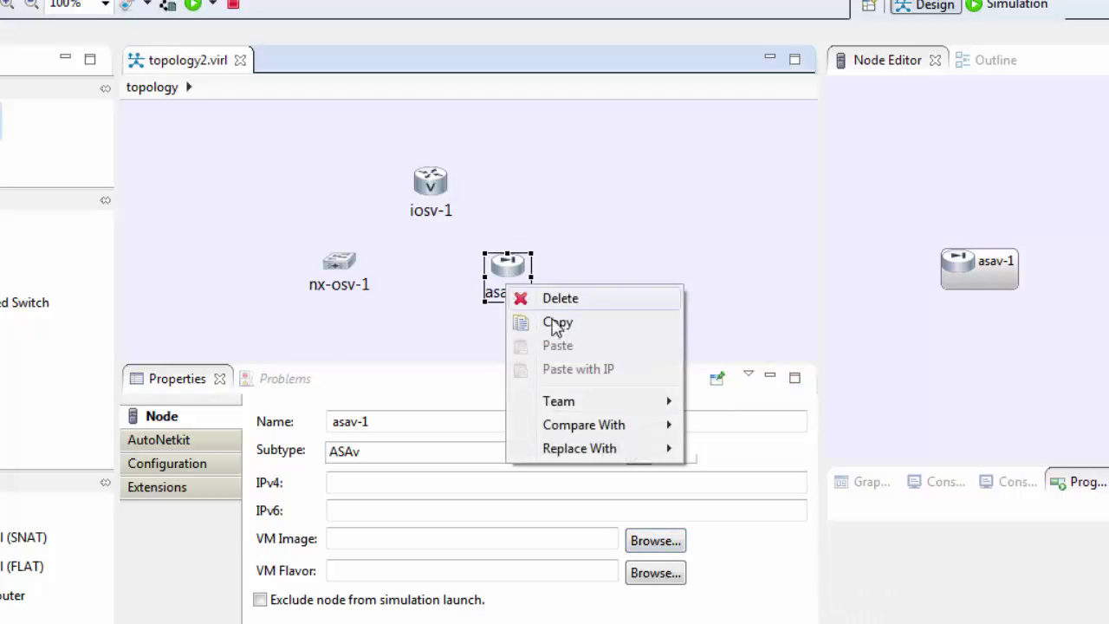
left_click(560, 299)
left_click(362, 282)
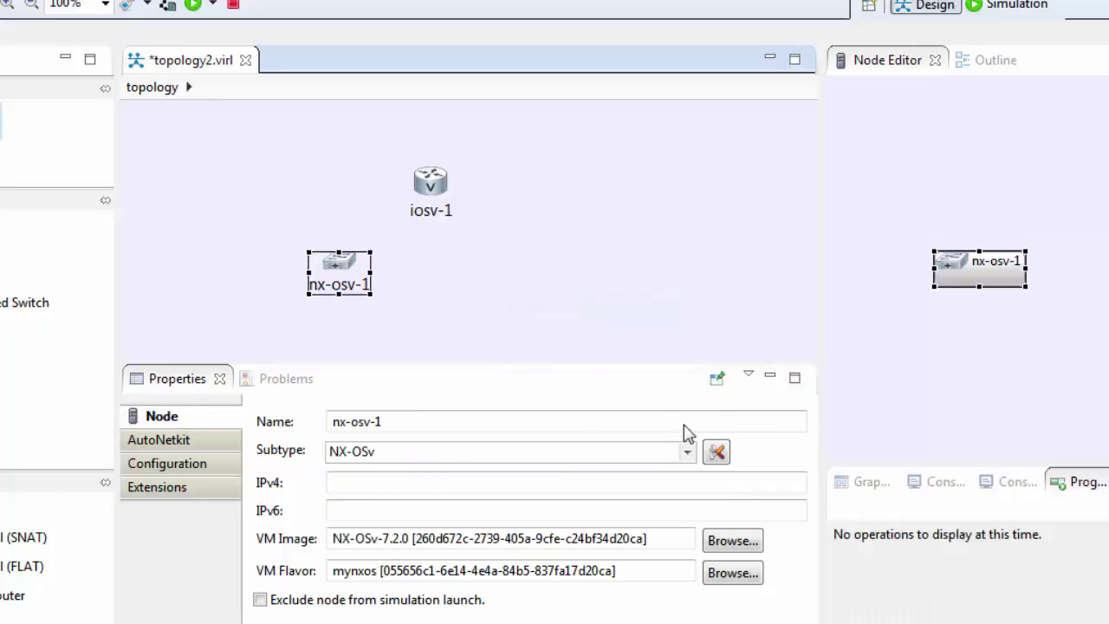
left_click(689, 543)
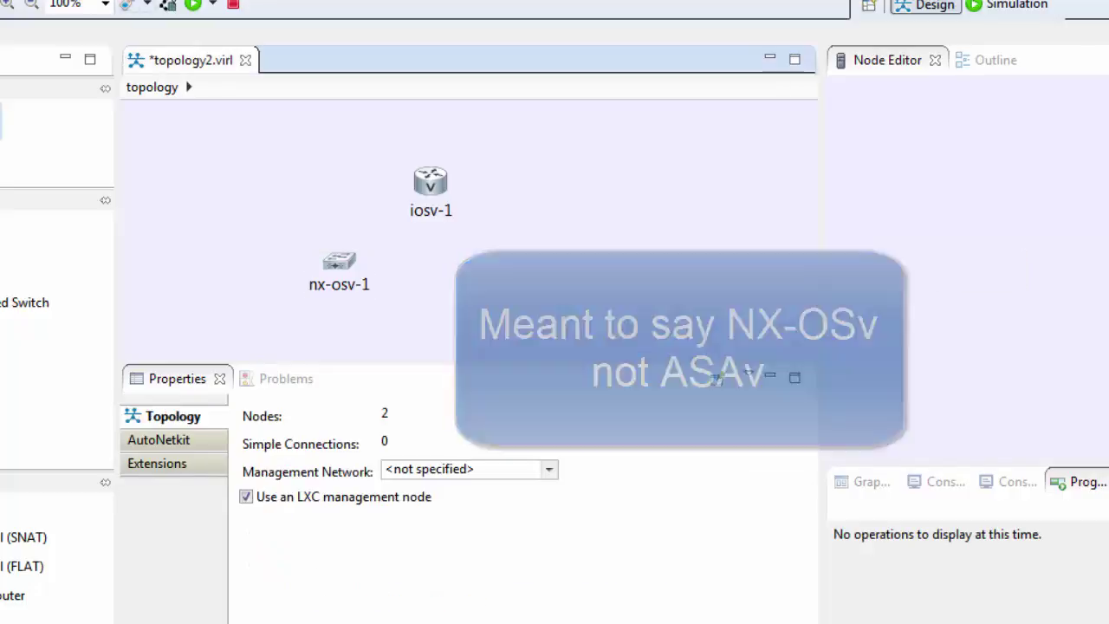
left_click(471, 303)
left_click(355, 279)
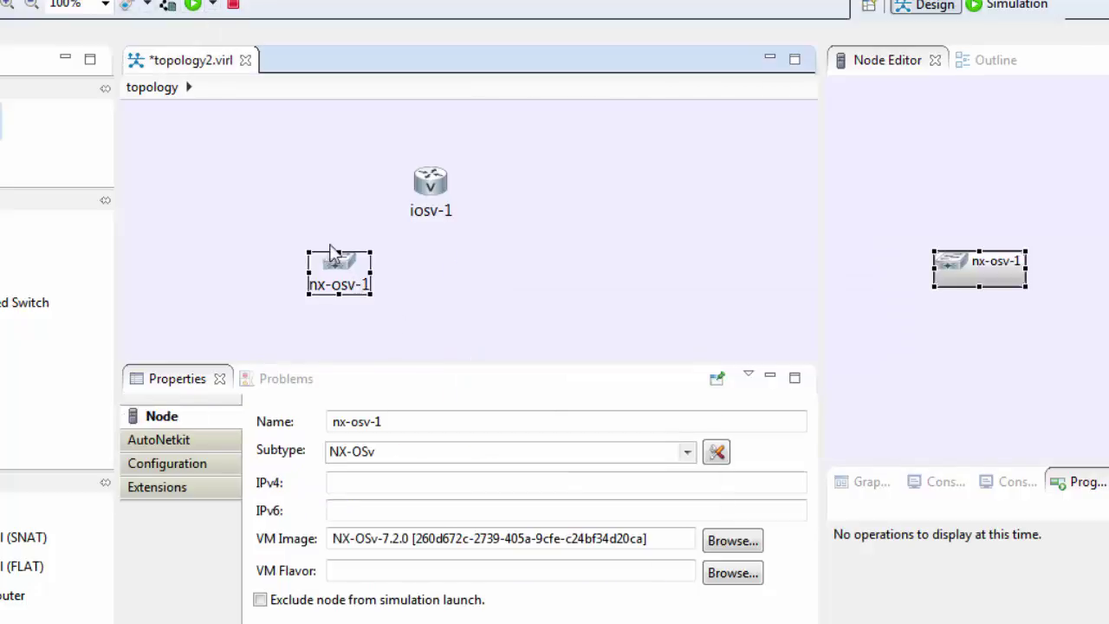
- Save and relaunch the simulation, then dismiss the NX-OSv image-not-found error
left_click(192, 6)
left_click(636, 417)
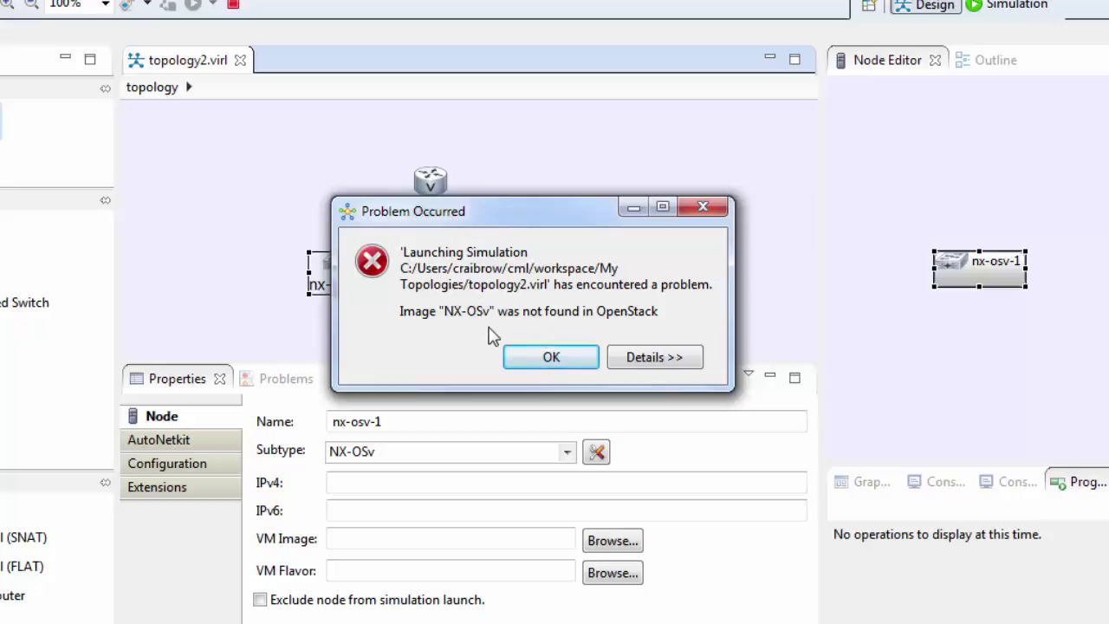
left_click(545, 357)
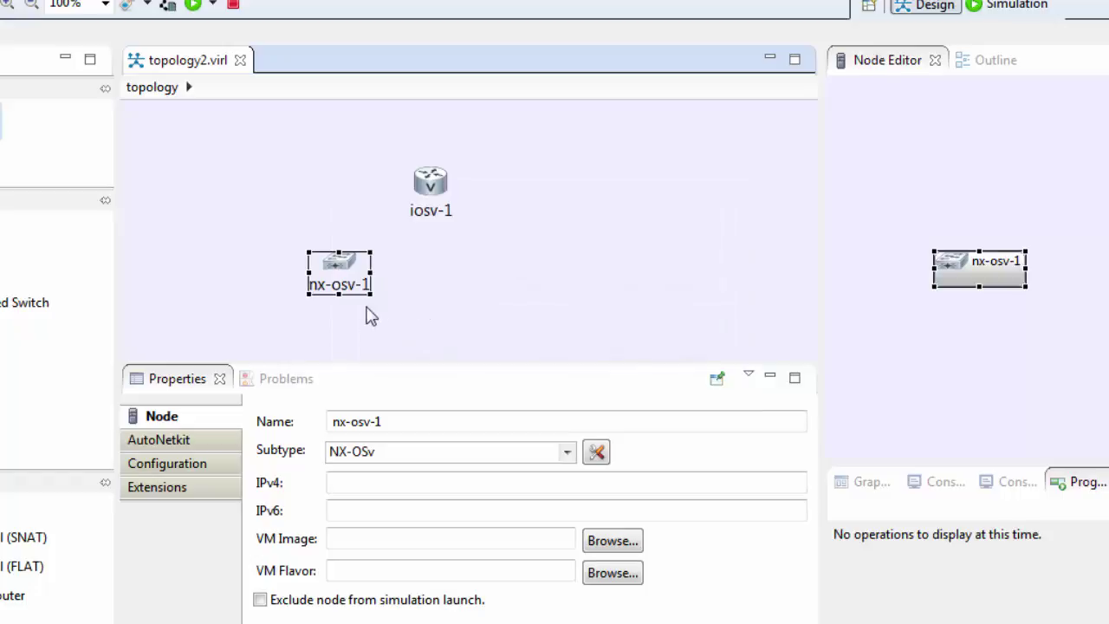
- Assign iosv-1 the IOSv VM image and the IOSv VM flavor, then select nx-osv-1
left_click(425, 186)
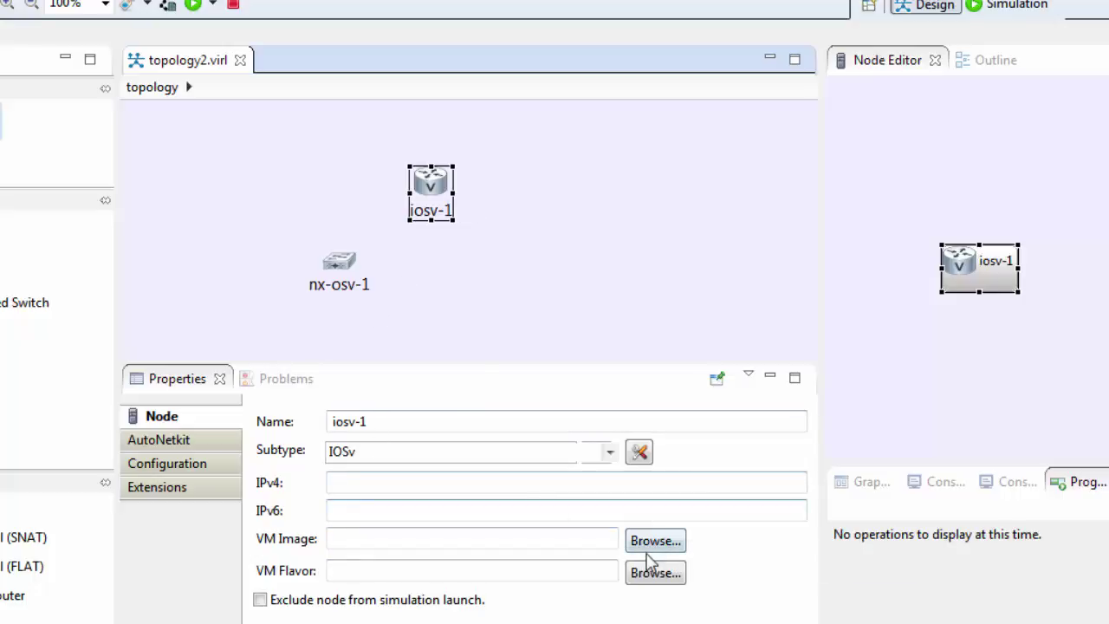
left_click(652, 543)
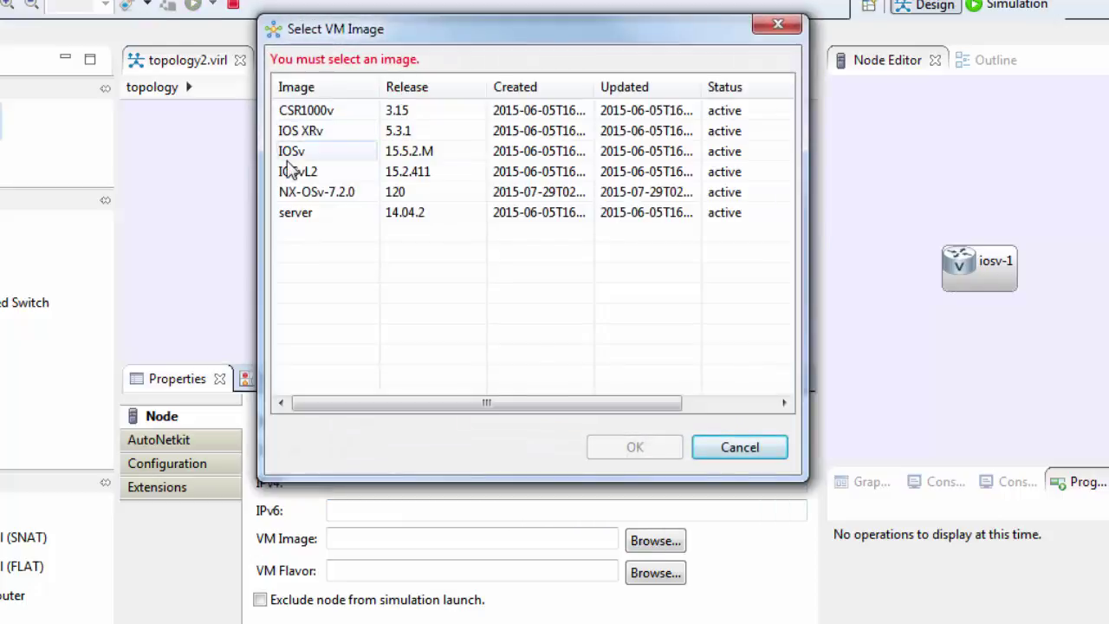
left_click(291, 153)
left_click(635, 447)
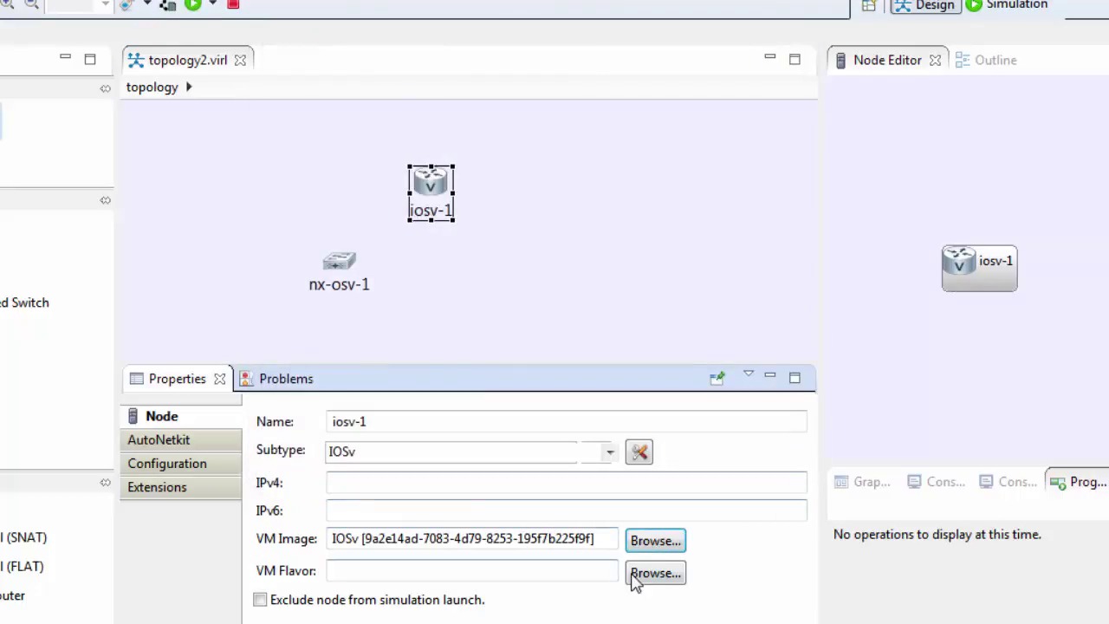
left_click(633, 576)
left_click(337, 152)
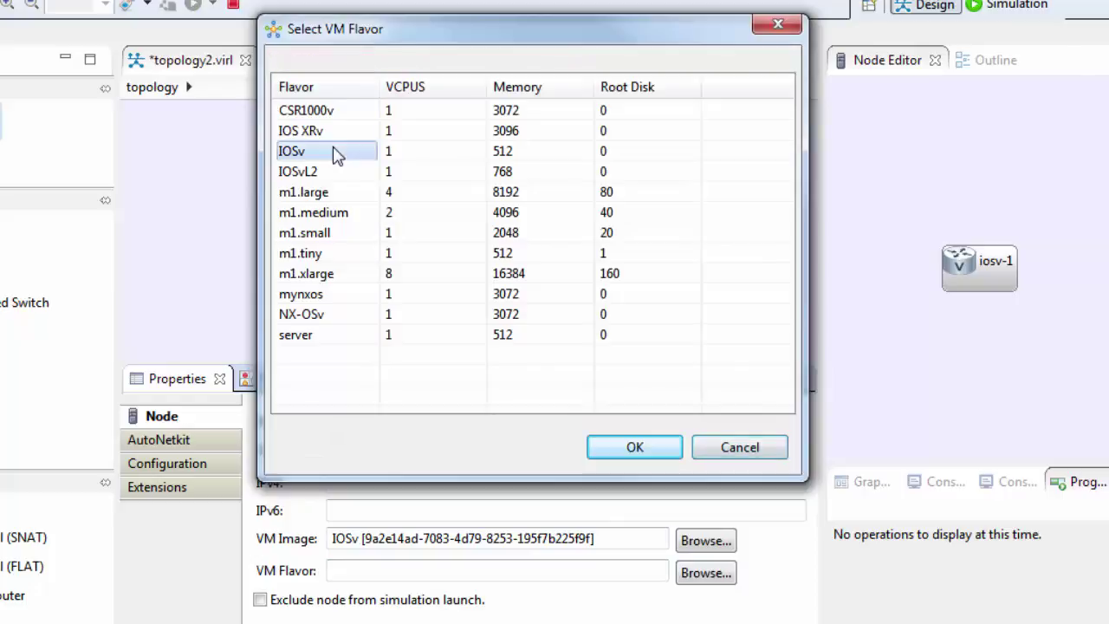
left_click(603, 447)
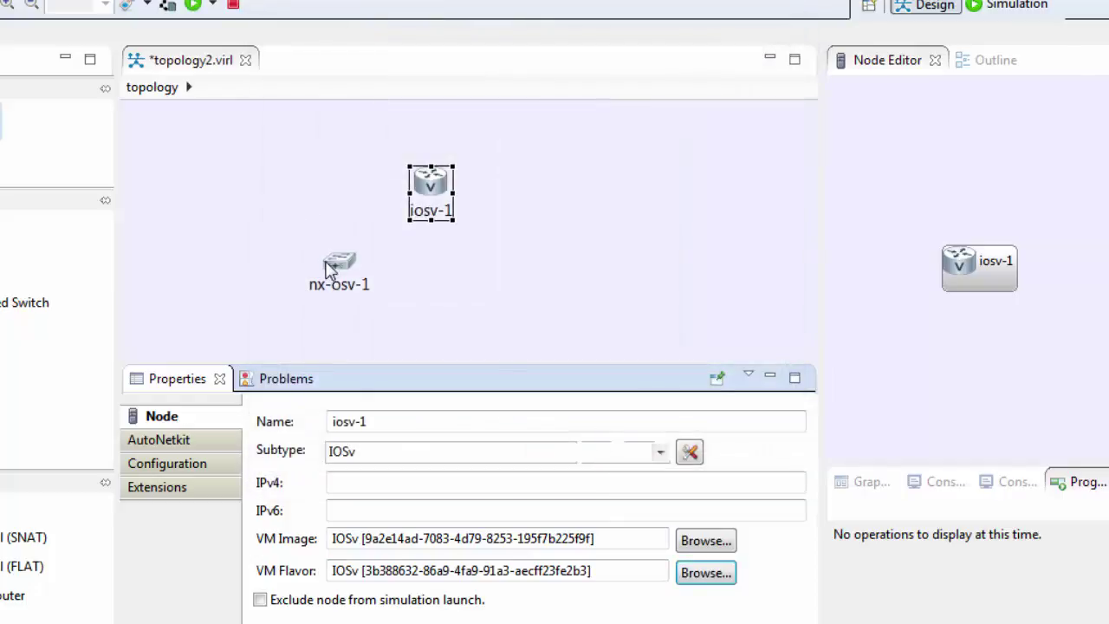
left_click(331, 270)
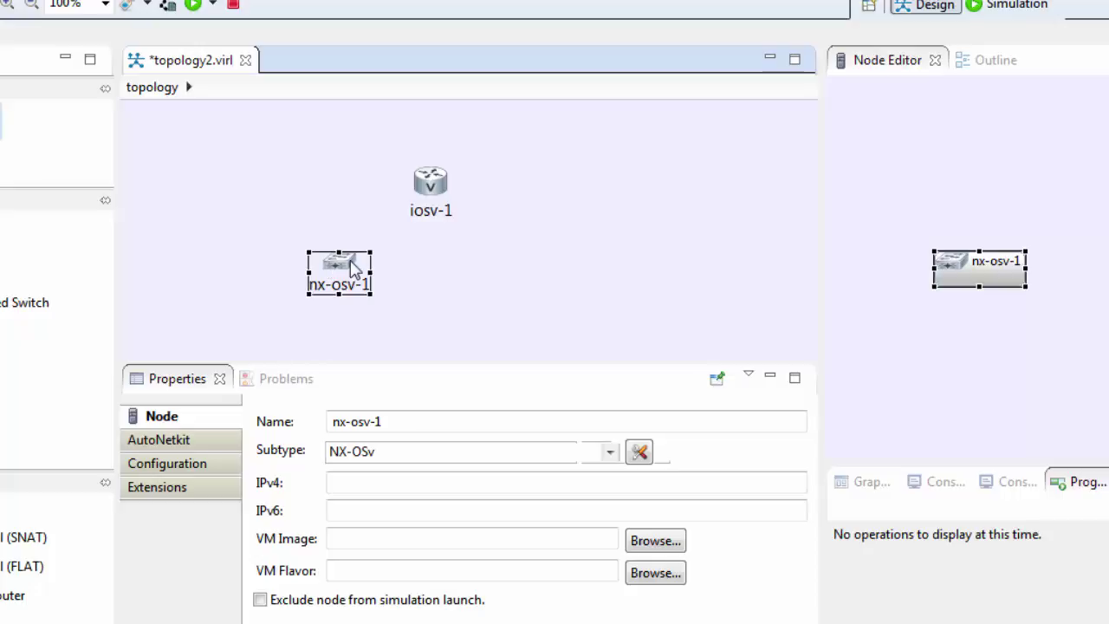
- Add two more NX-OSv nodes, nx-osv-2 and nx-osv-3, to the canvas
left_click(666, 546)
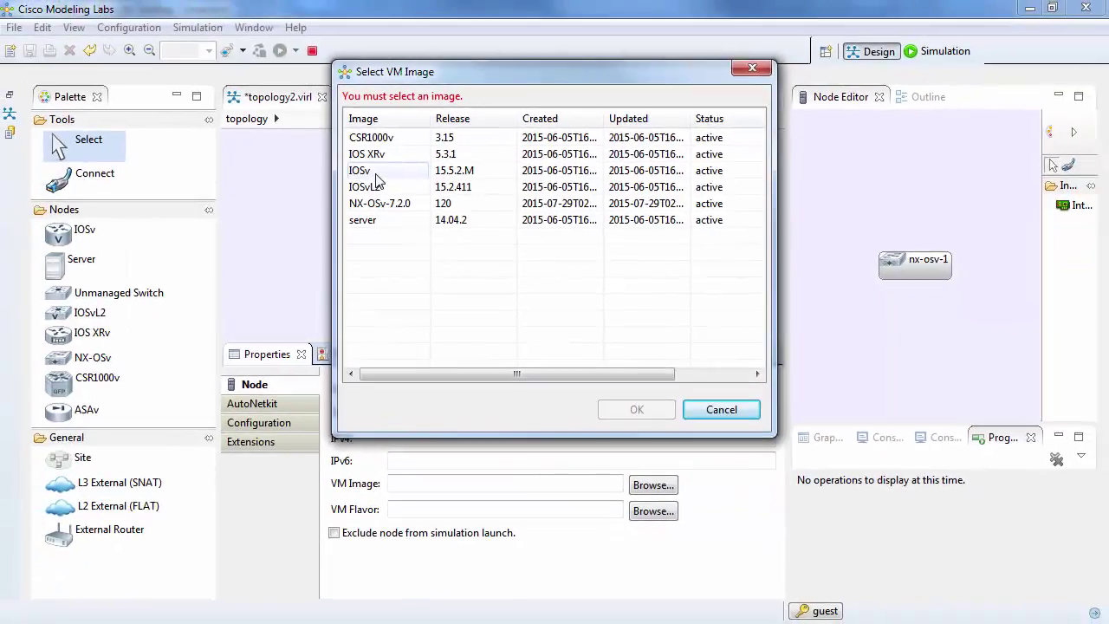
left_click(722, 409)
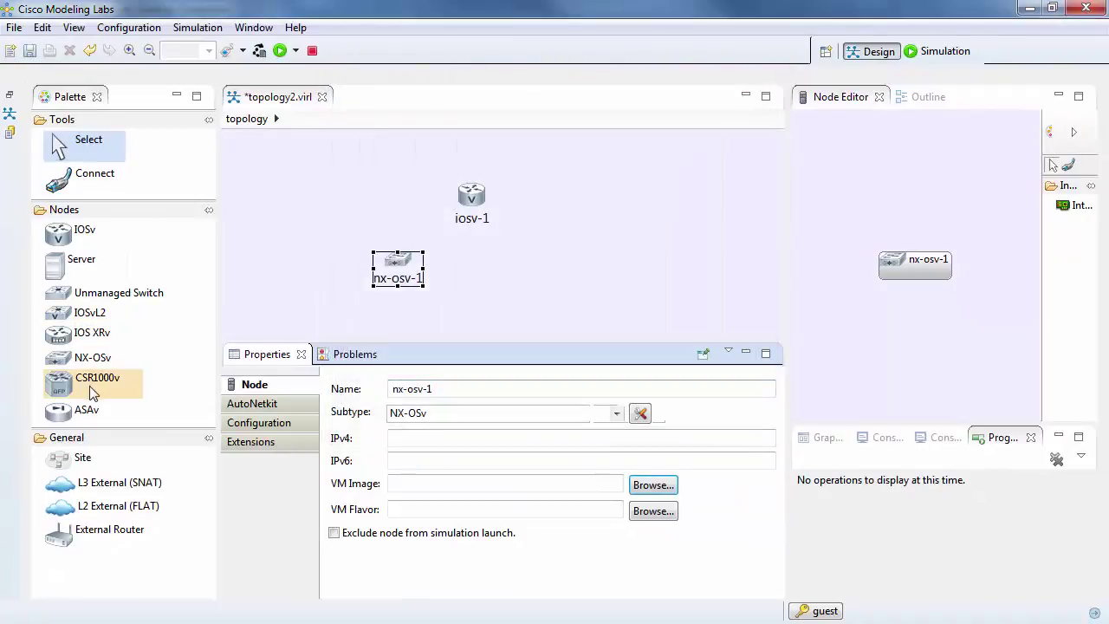
left_click(93, 357)
left_click(522, 264)
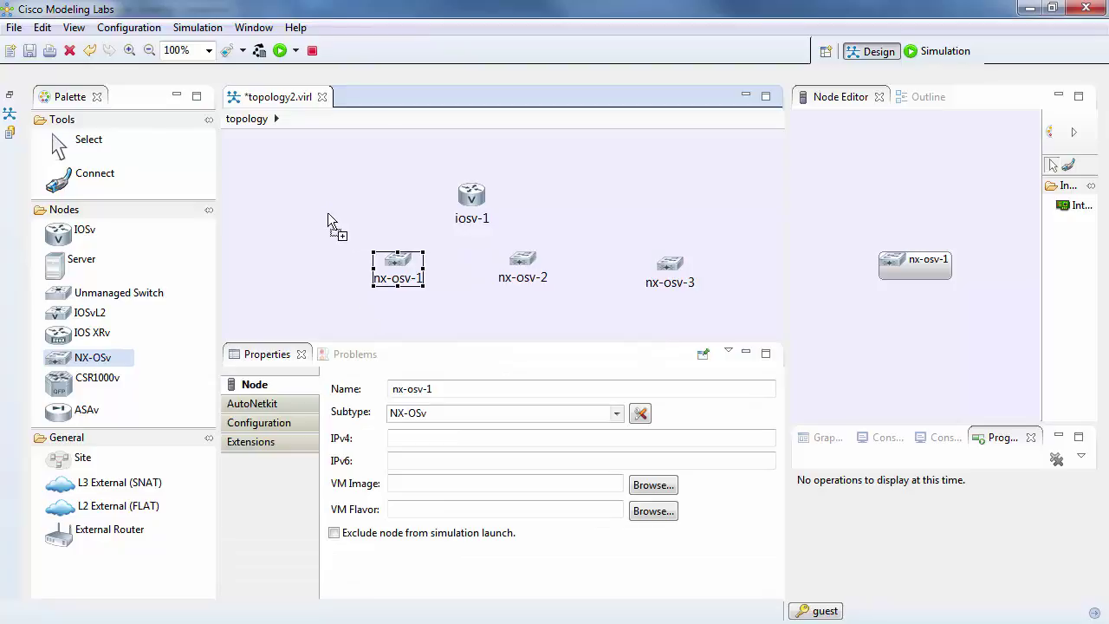
- Set all three NX-OSv nodes to the NX-OSv-7.2.0 image and NX-OSv flavor
left_click(87, 144)
left_click_drag(285, 222, 726, 344)
left_click(646, 486)
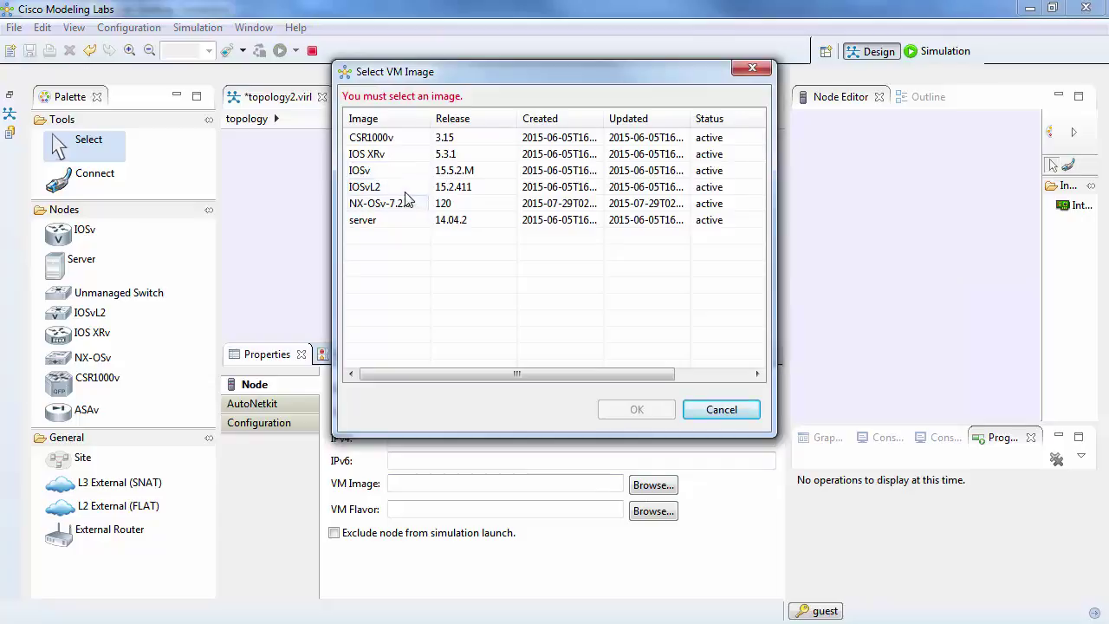
left_click(404, 202)
left_click(637, 410)
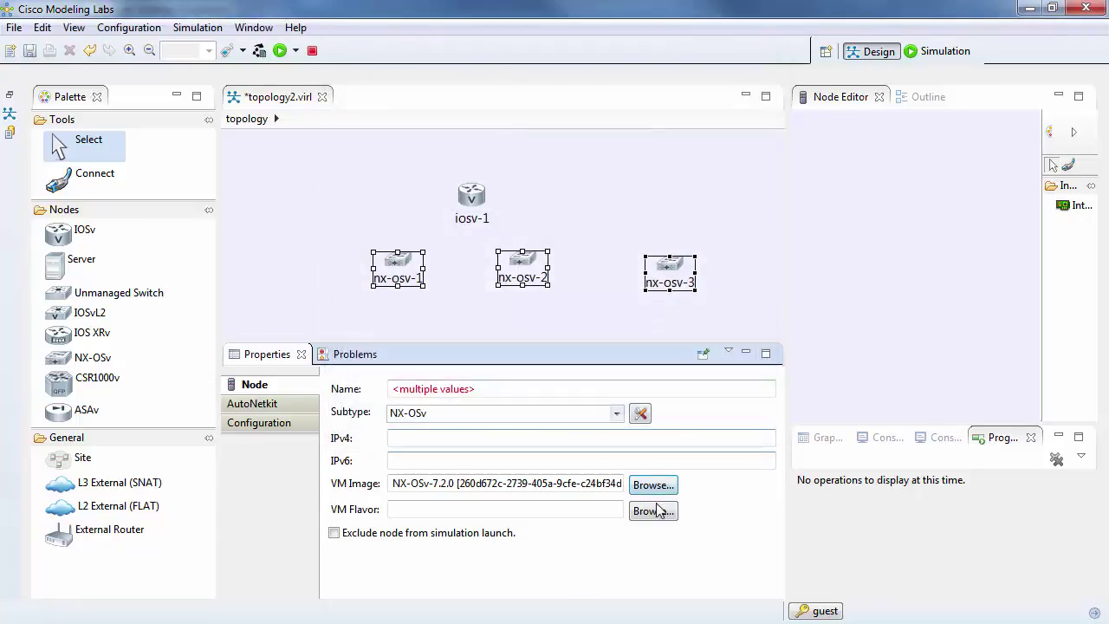
left_click(653, 511)
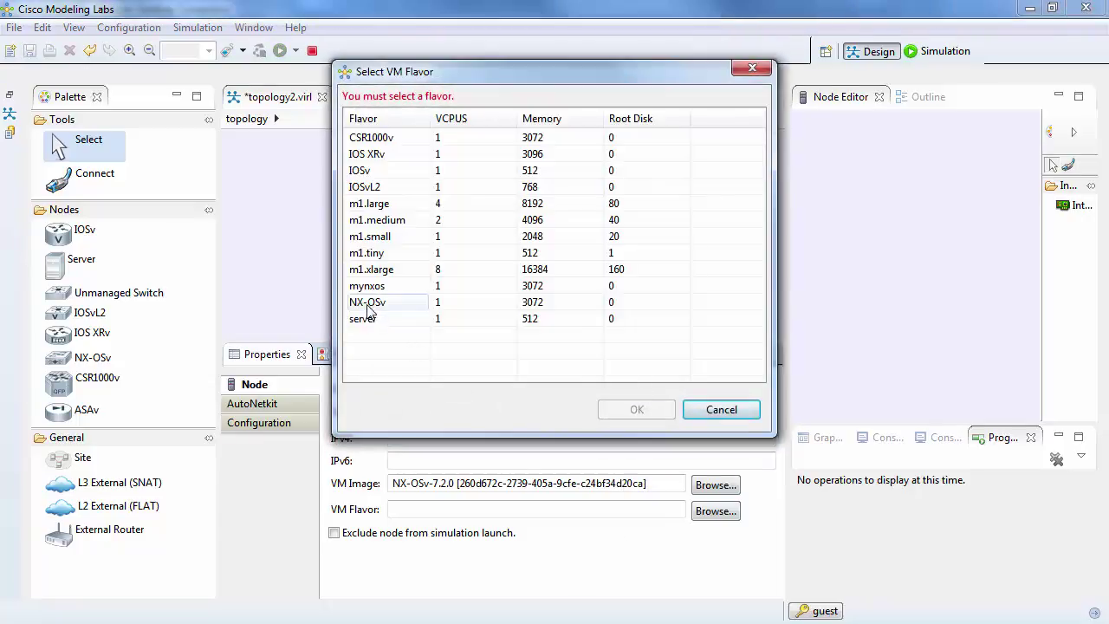
left_click(367, 303)
left_click(613, 409)
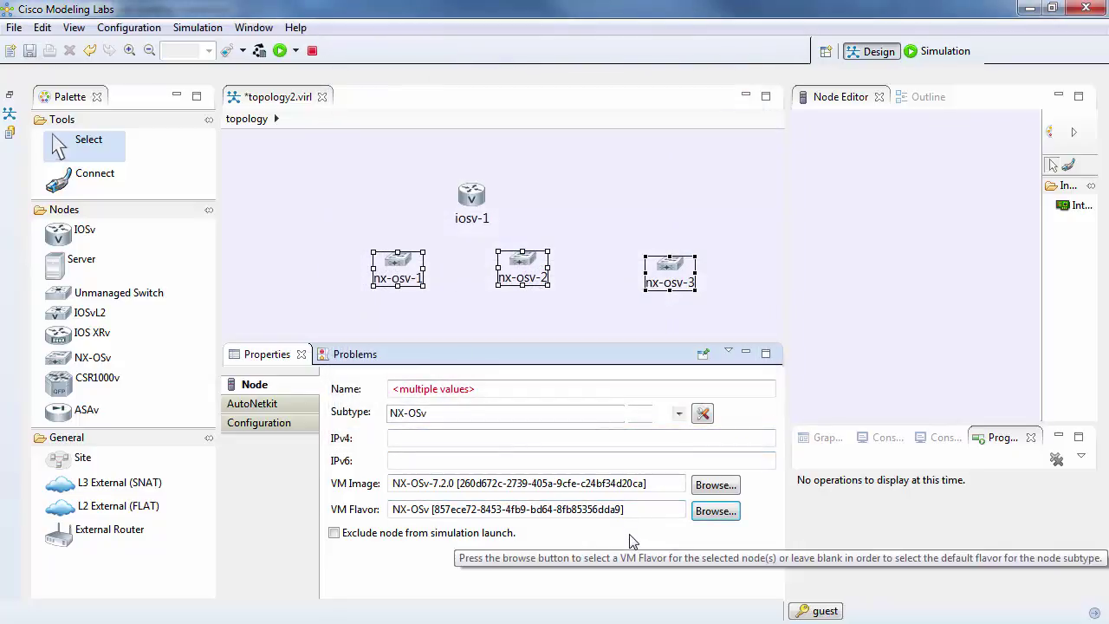
- Confirm nx-osv-1 alone shows the NX-OSv-7.2.0 image
left_click(450, 316)
left_click(396, 269)
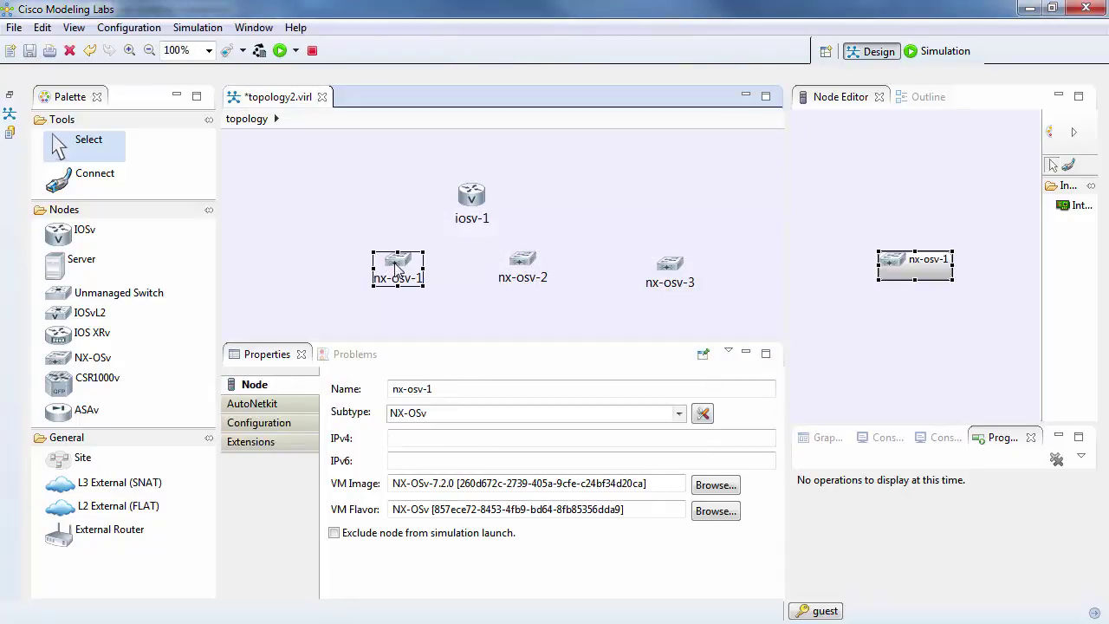
left_click(716, 488)
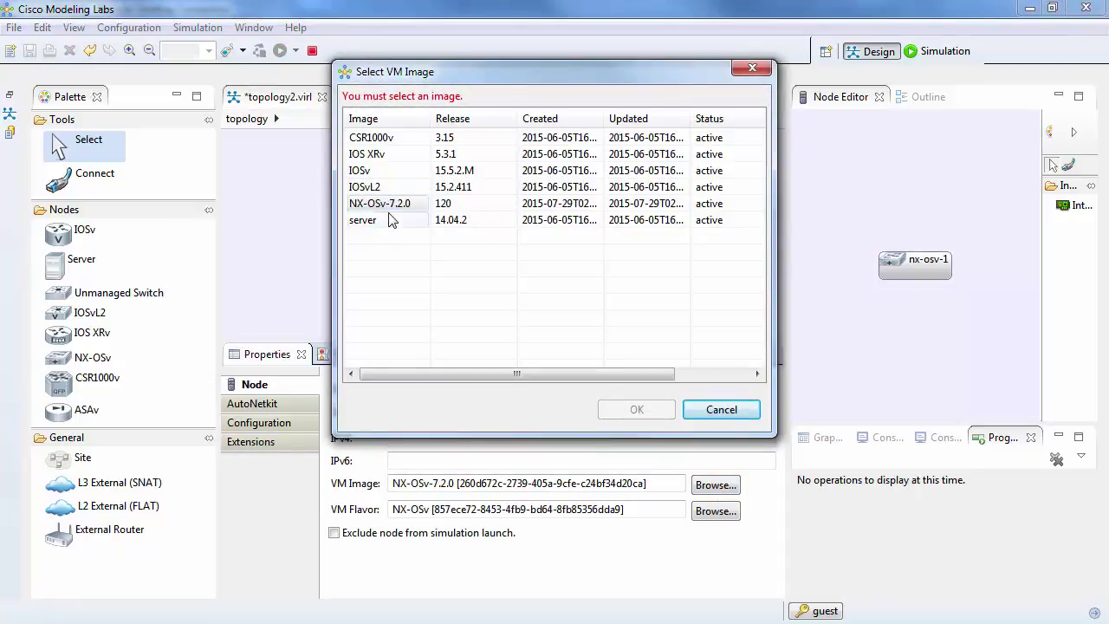
left_click(390, 204)
left_click(721, 410)
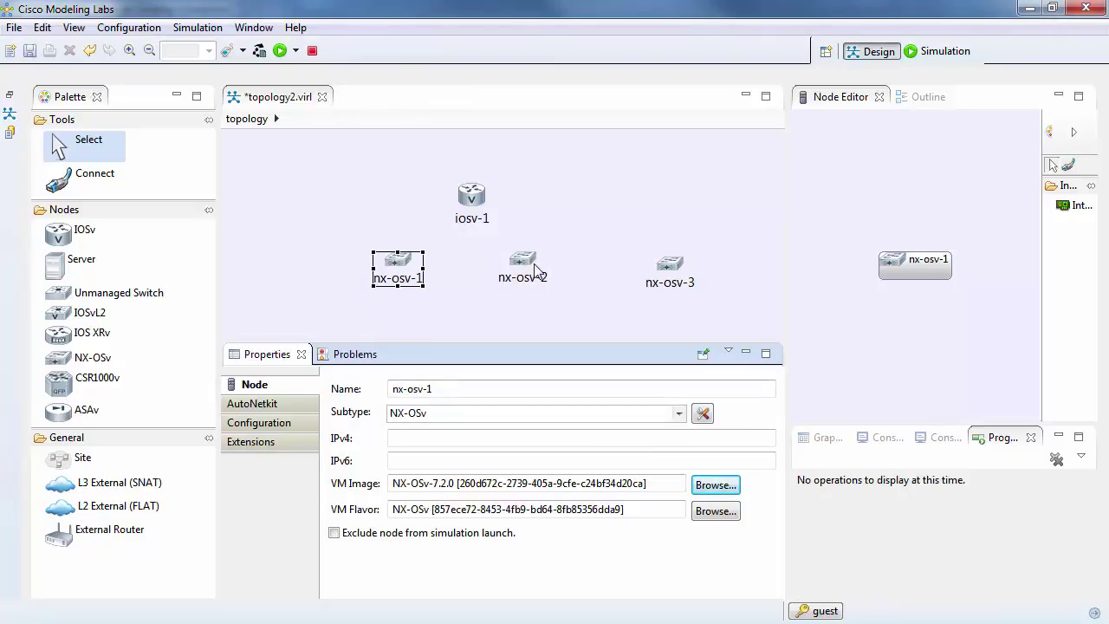
- Save topology2 and launch it as a simulation, acknowledging the launch notice
left_click(280, 51)
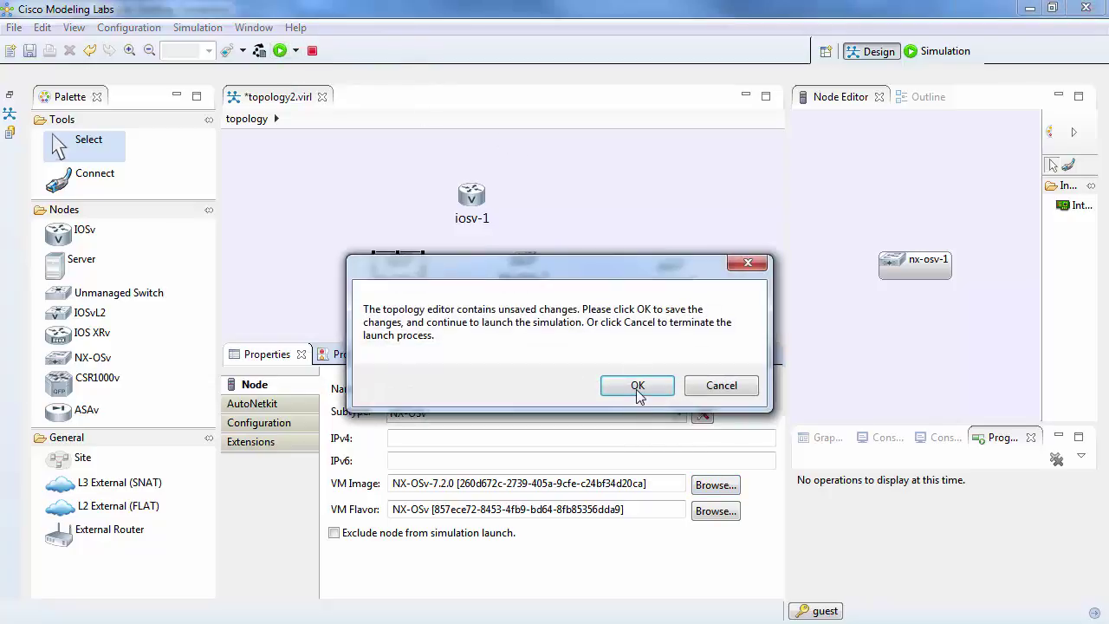
left_click(637, 389)
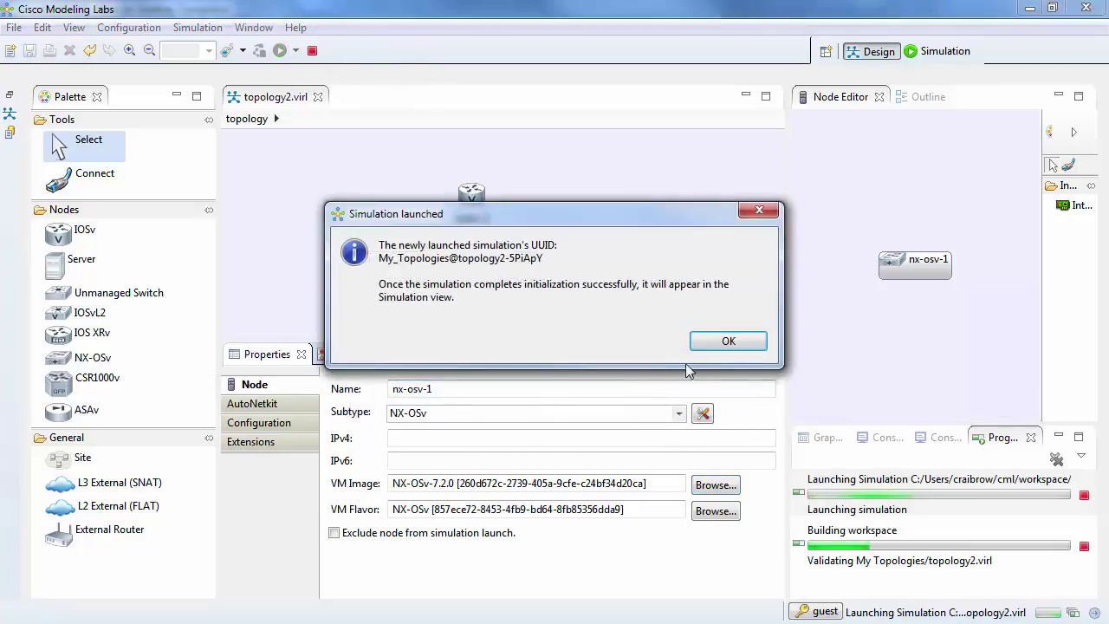
left_click(698, 344)
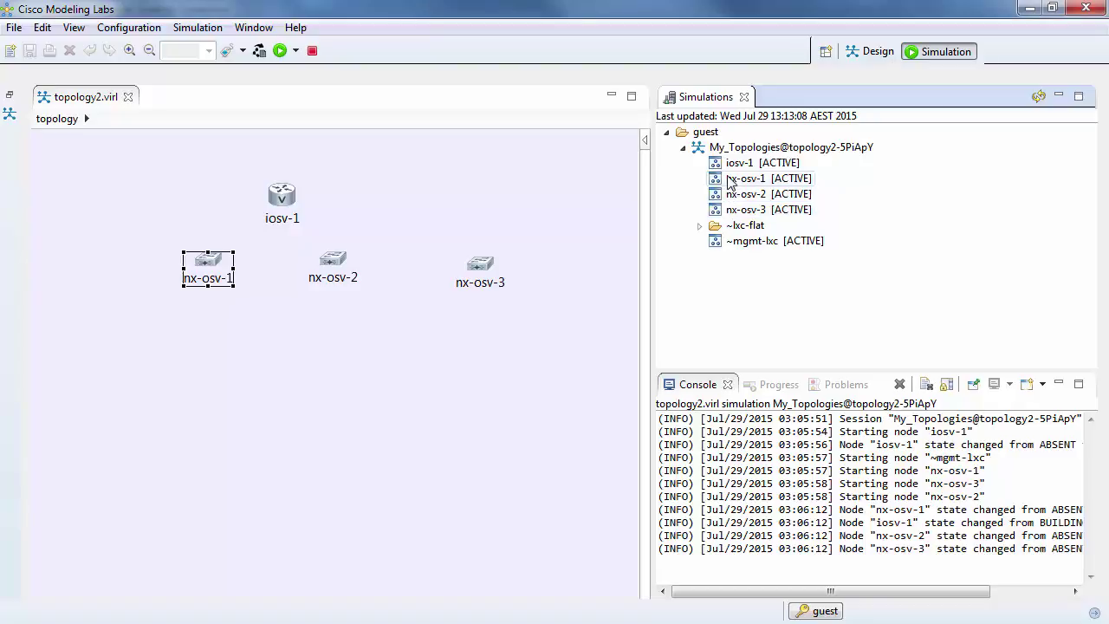
- Telnet to nx-osv-1's console port to check it is booting, then close it
right_click(731, 182)
mouse_move(797, 213)
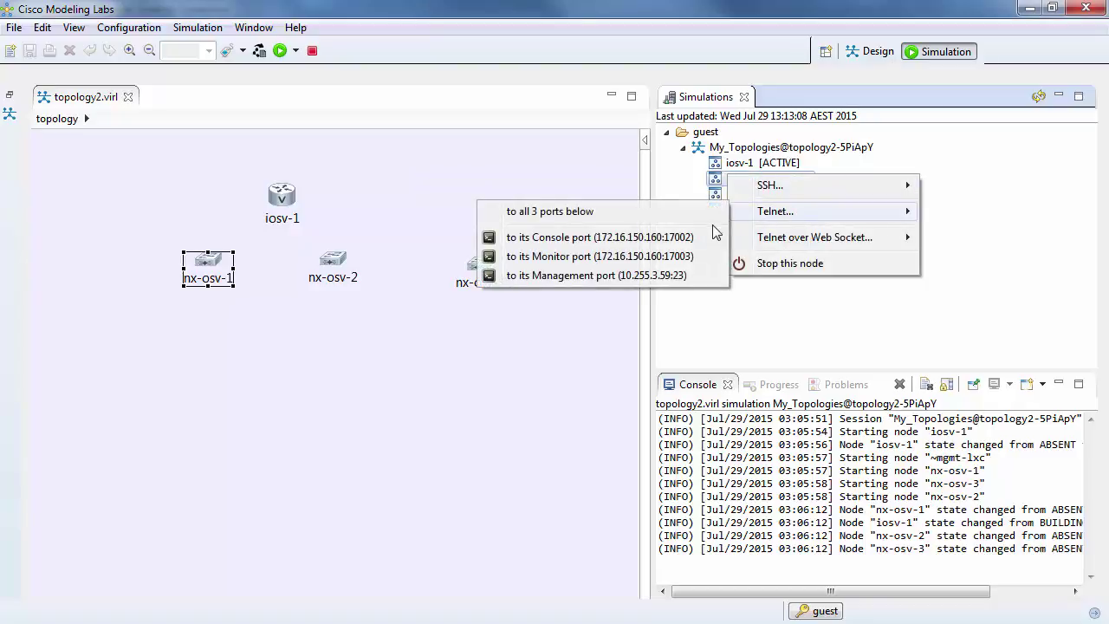
left_click(716, 236)
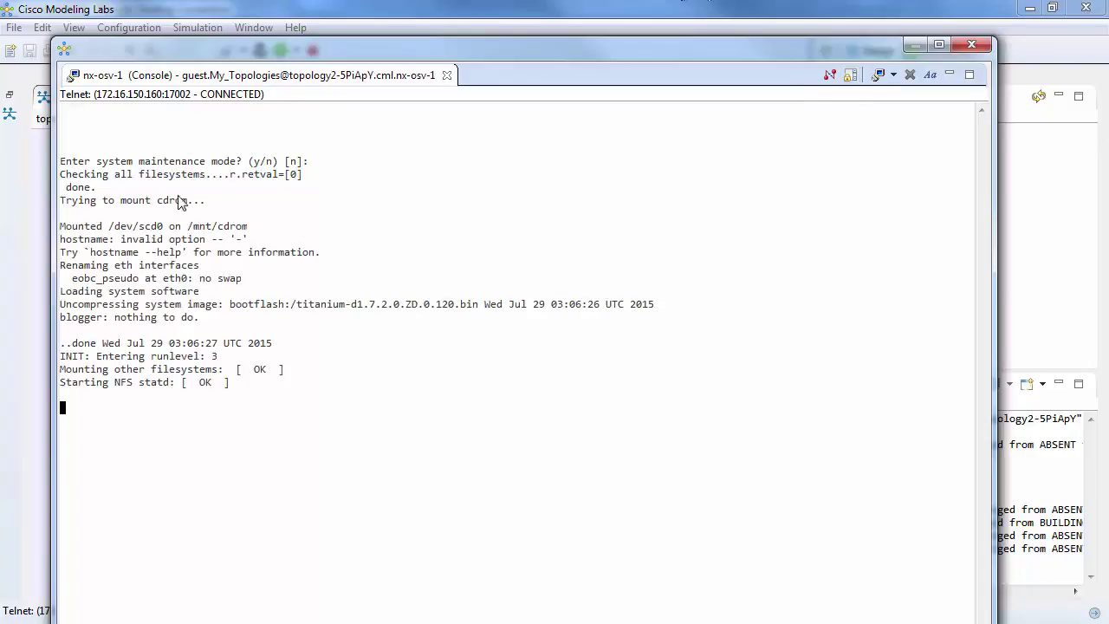
left_click(974, 46)
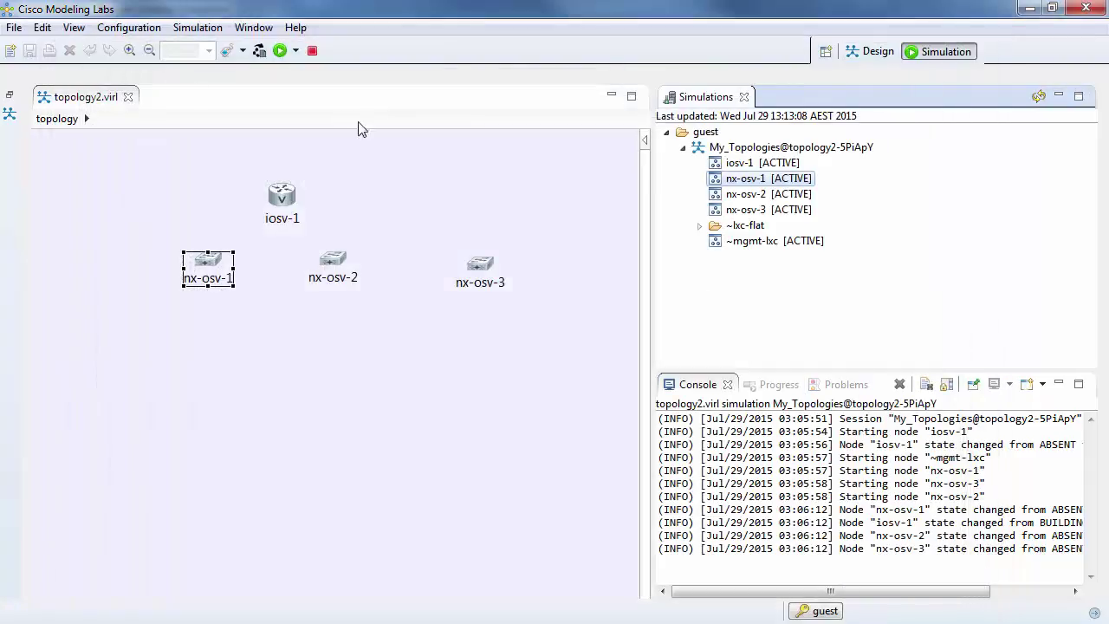
left_click(14, 28)
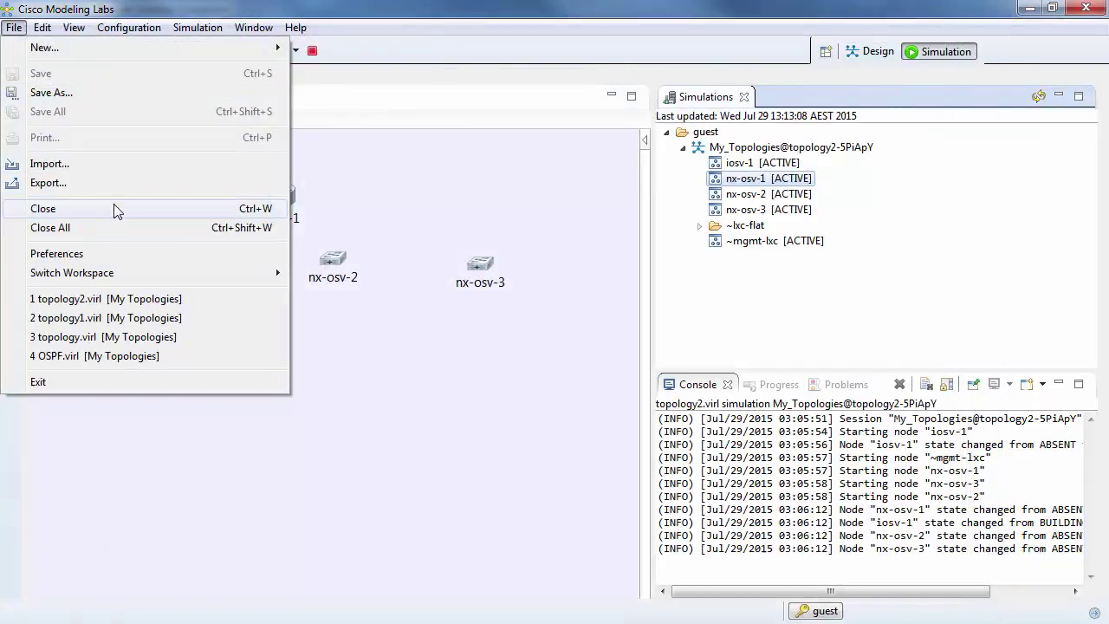
left_click(119, 255)
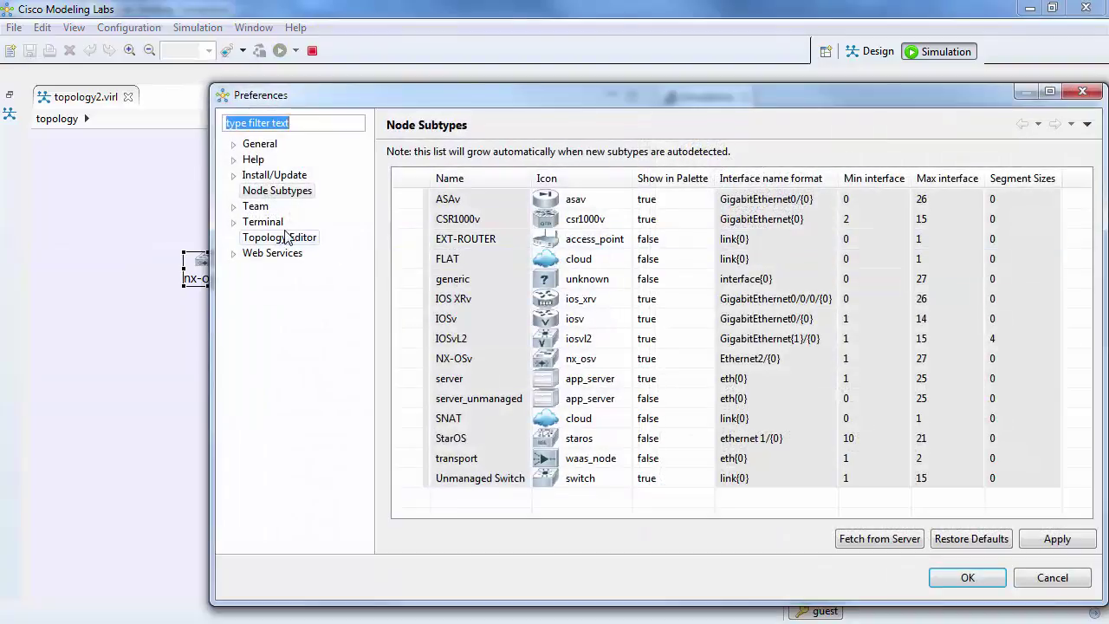
left_click(276, 223)
left_click(233, 222)
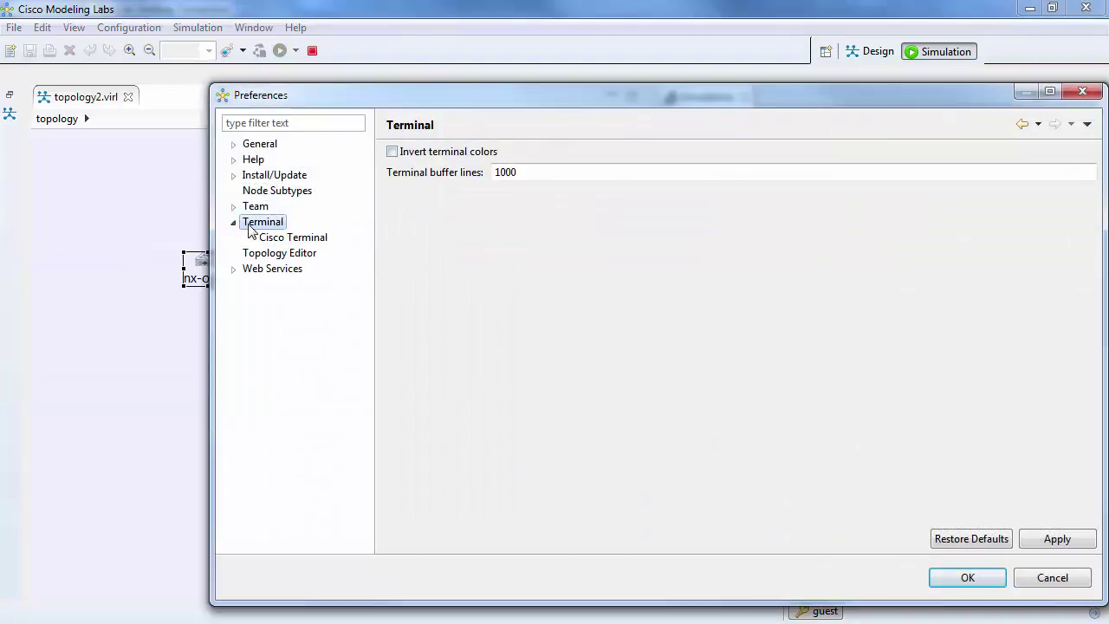
left_click(277, 238)
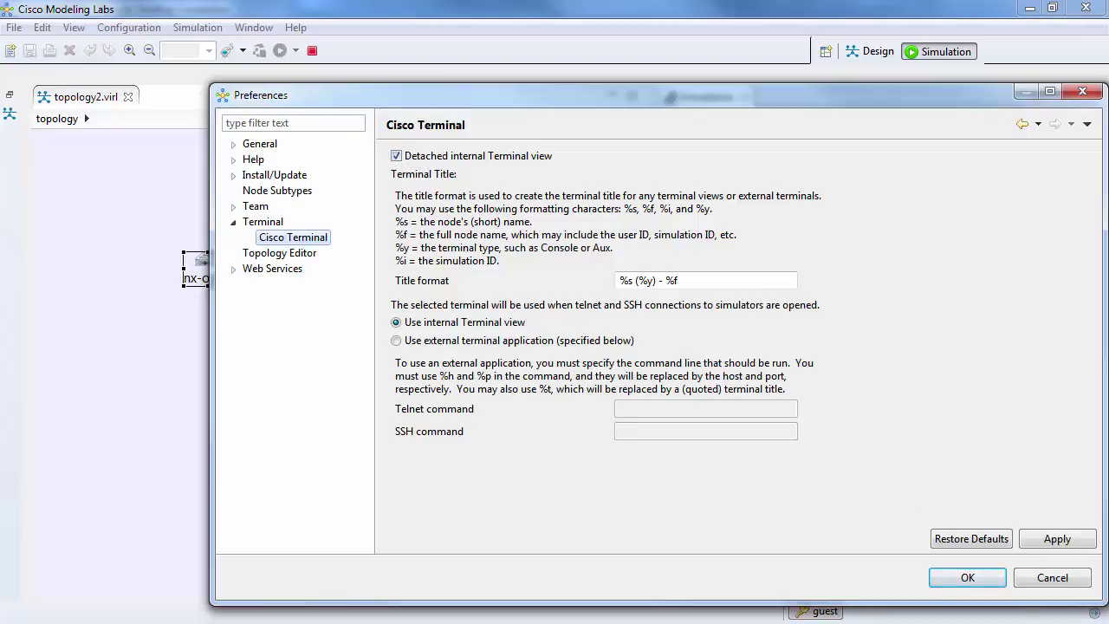
left_click(1047, 576)
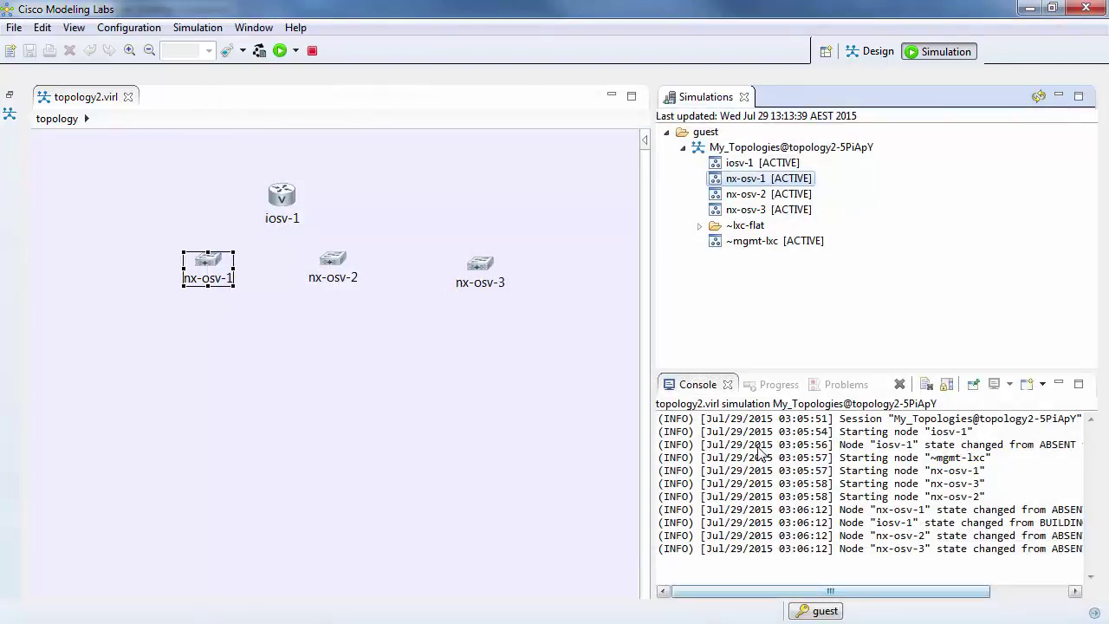